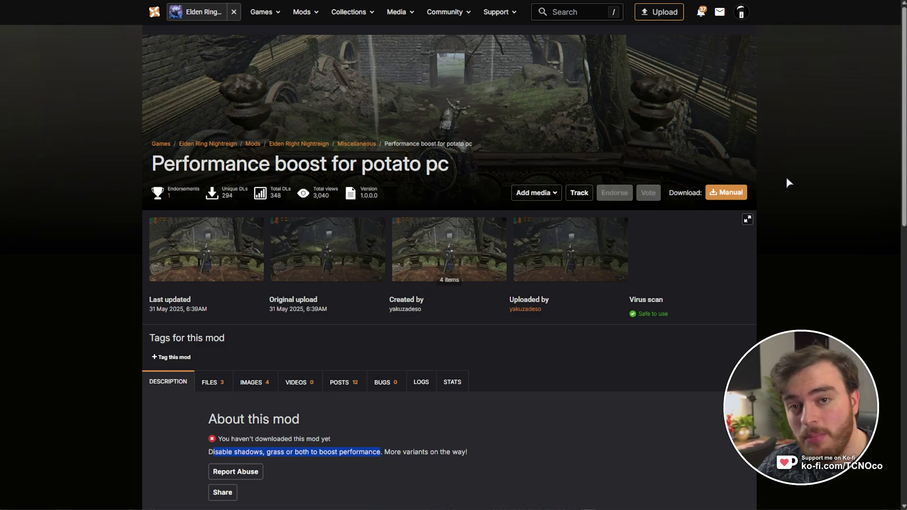
# - Examine the description and the modded comparison screenshots of the "Performance boost for potato pc" mod
pyautogui.moveTo(152, 163); pyautogui.dragTo(456, 169)
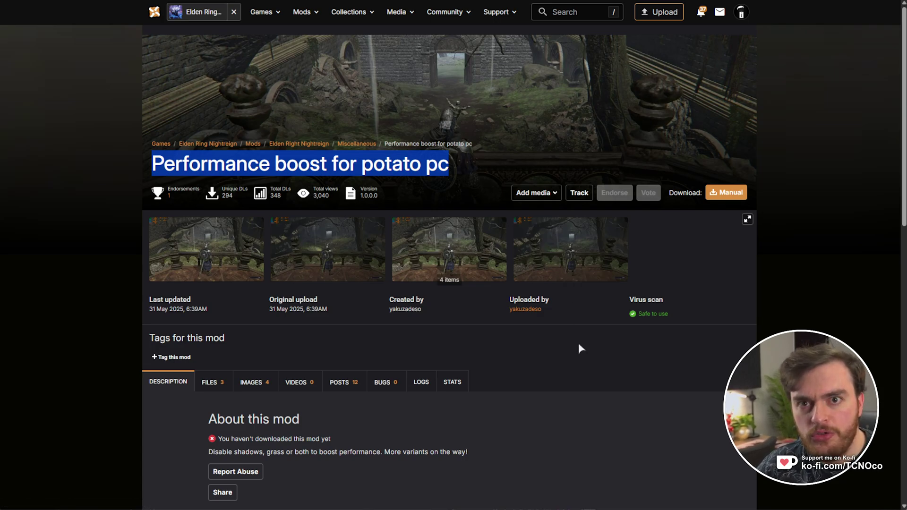
pyautogui.moveTo(207, 452); pyautogui.dragTo(319, 452)
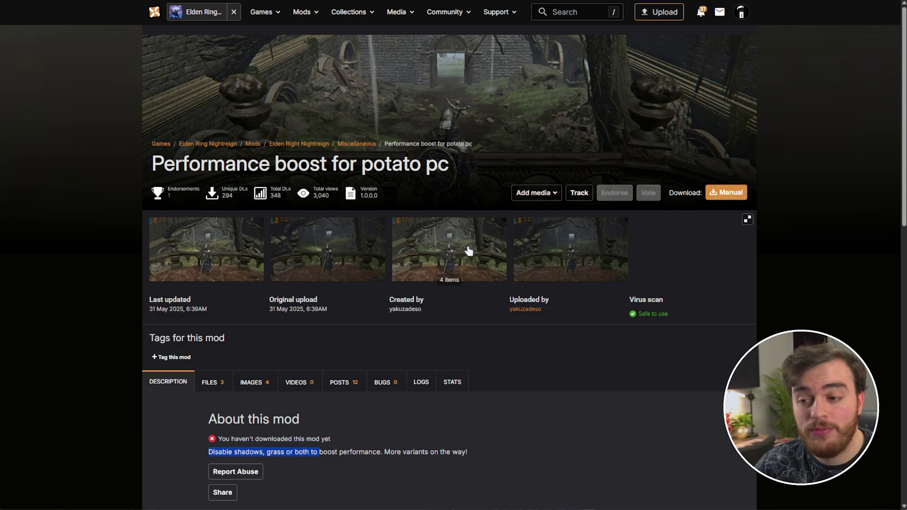
pyautogui.click(480, 259)
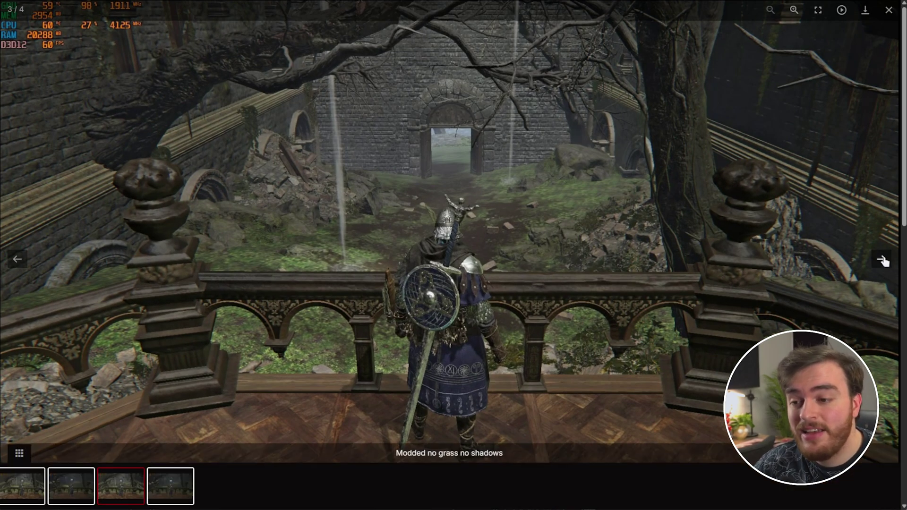
pyautogui.click(882, 259)
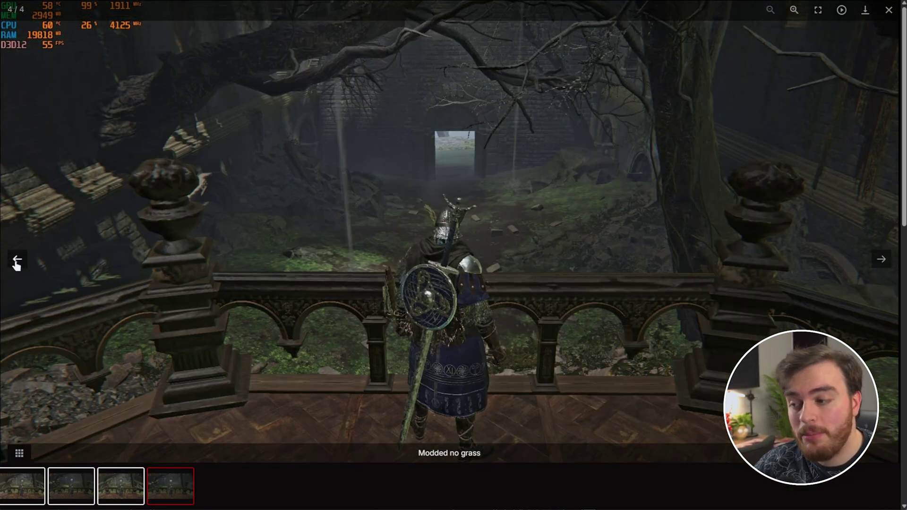
pyautogui.click(22, 487)
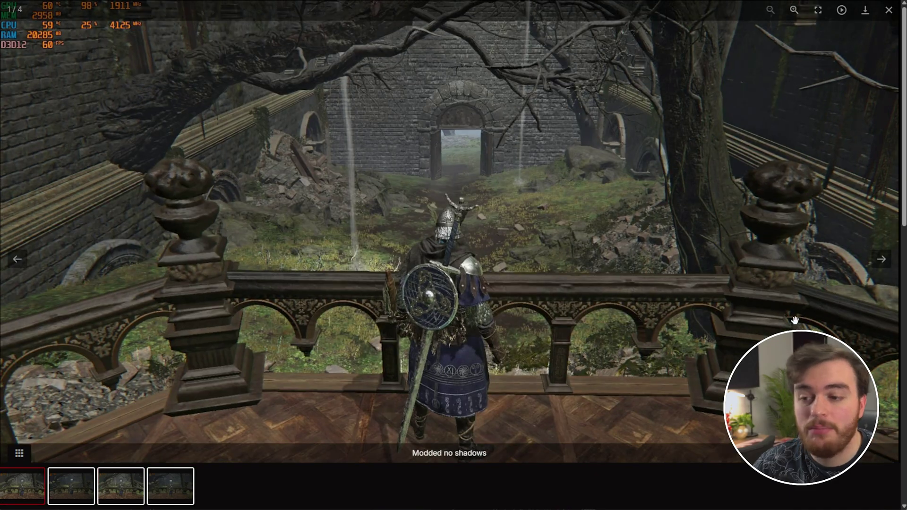
pyautogui.click(888, 12)
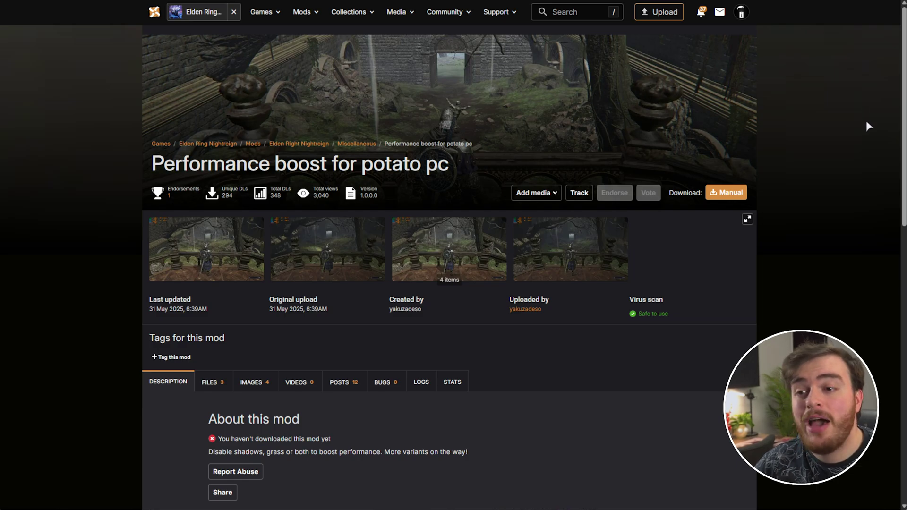
# - Go back to the Nightreign UnlockTheFps.dll mod page and view its posts
pyautogui.hotkey('alt', 'Left')
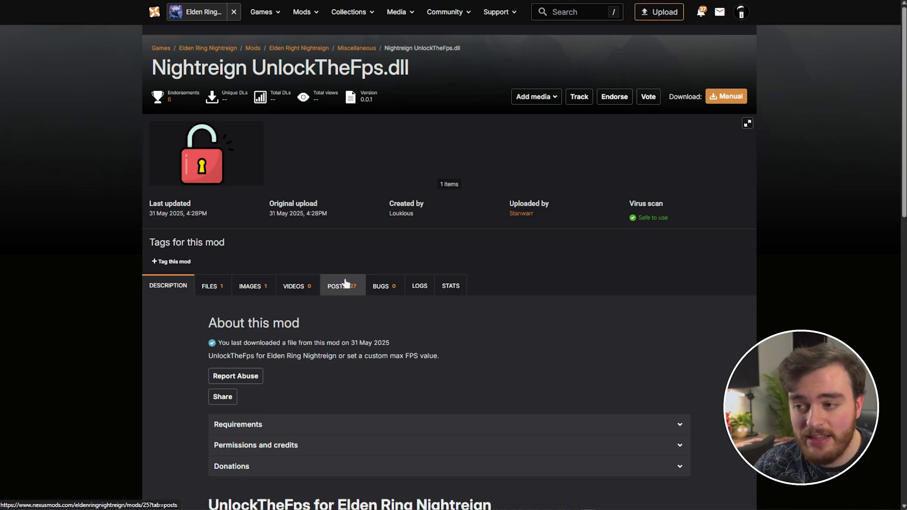
pyautogui.click(350, 290)
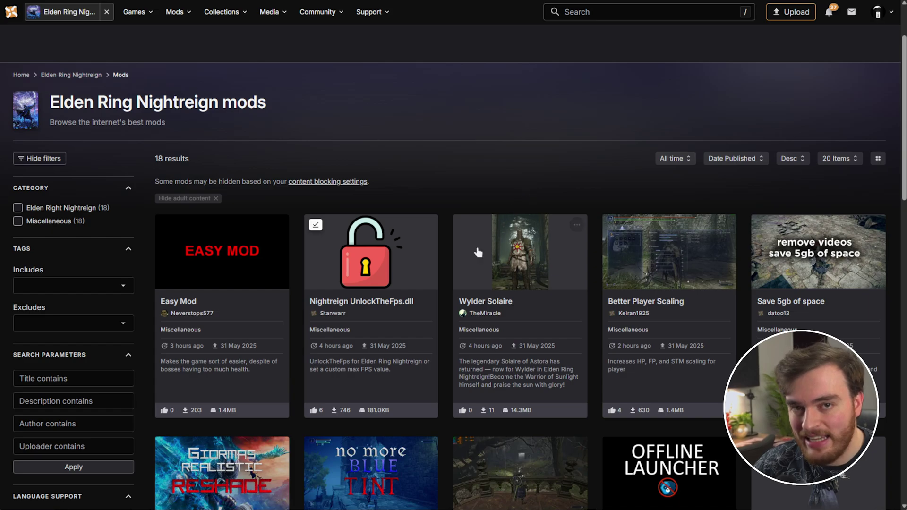
# - Switch to Lossless Scaling, review the scaling and frame generation types available for the Default profile, and close the window
pyautogui.hotkey('alt', 'Tab')
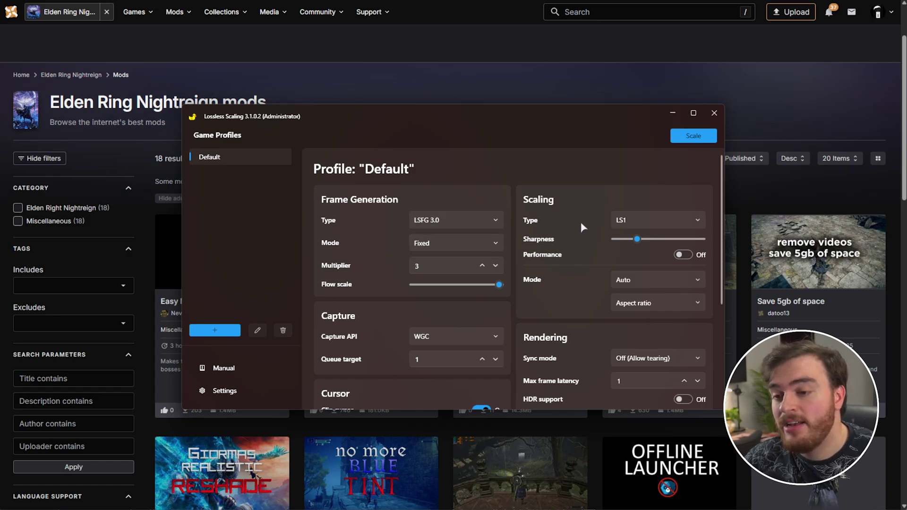
pyautogui.click(662, 215)
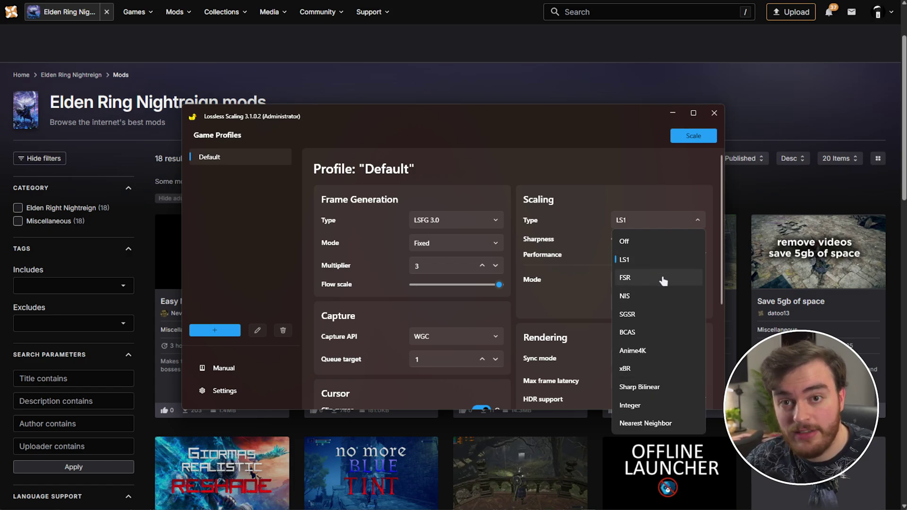
pyautogui.click(443, 200)
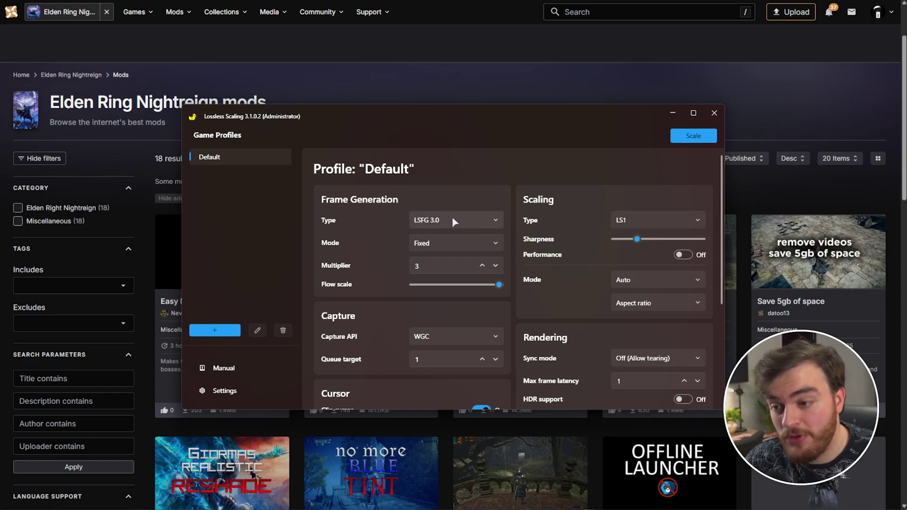
pyautogui.click(453, 218)
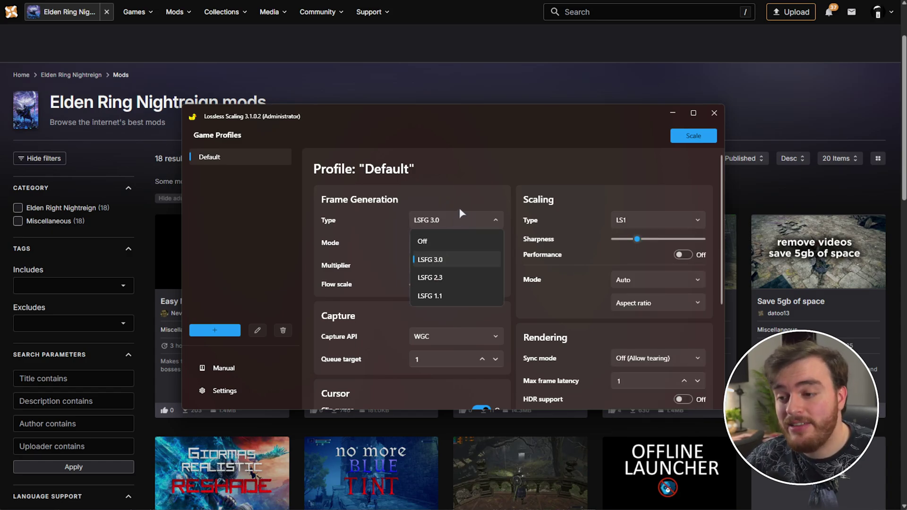
pyautogui.click(486, 185)
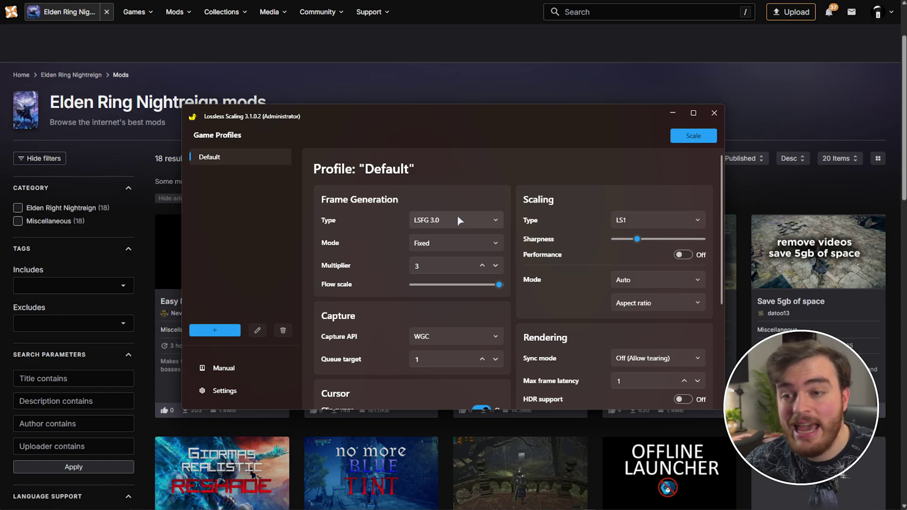
pyautogui.moveTo(515, 114); pyautogui.dragTo(517, 124)
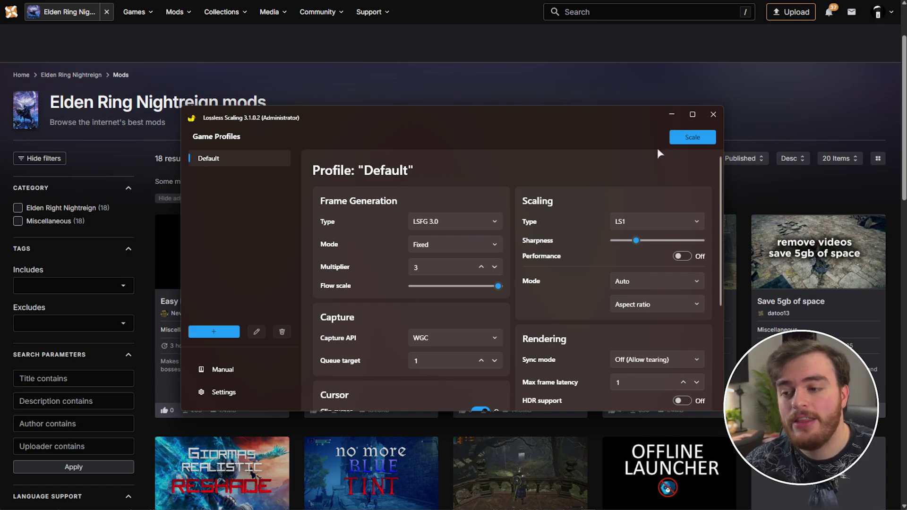
pyautogui.click(714, 115)
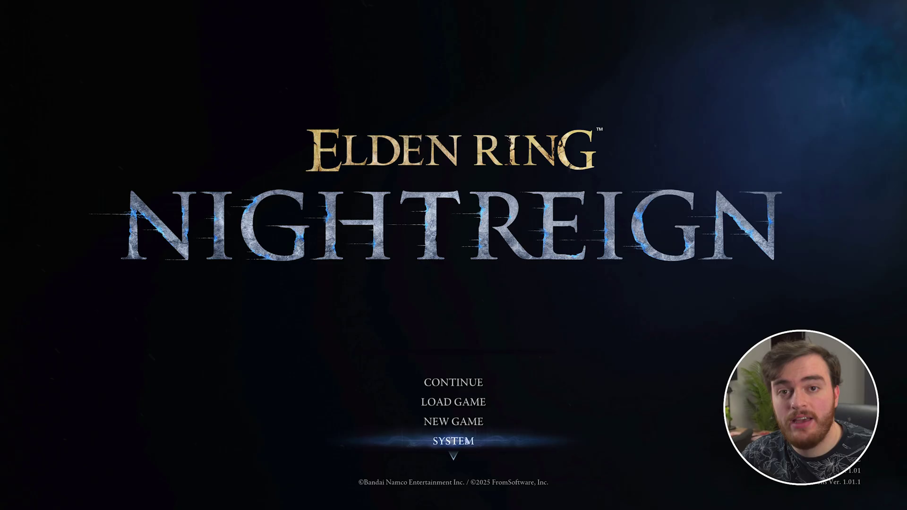
# - In Elden Ring Nightreign, open the Advanced Settings of the graphics options from the title screen's system settings and look through them
pyautogui.click(476, 444)
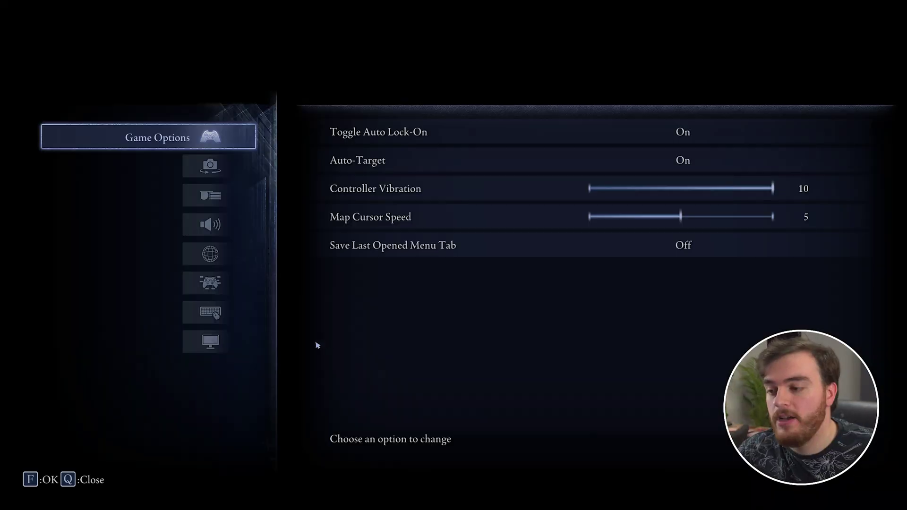
pyautogui.click(208, 347)
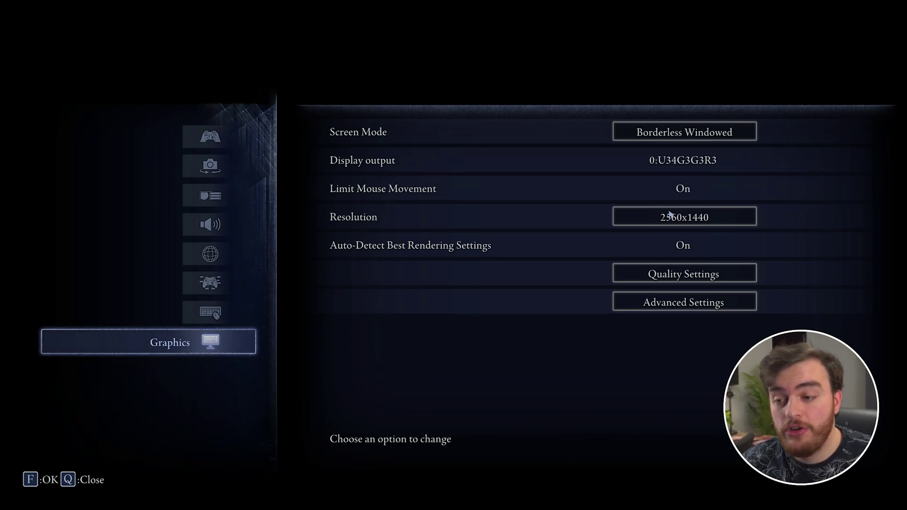
pyautogui.click(668, 273)
pyautogui.press('Down')
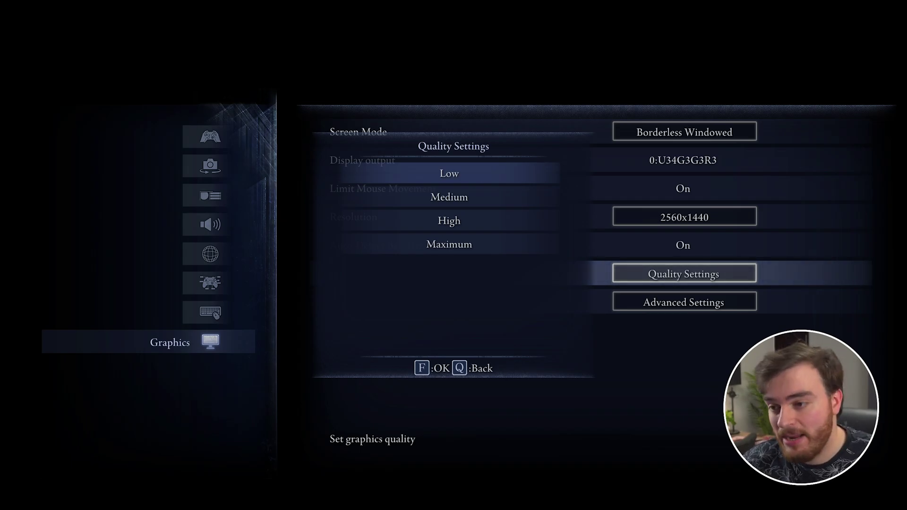
pyautogui.click(676, 299)
pyautogui.click(680, 298)
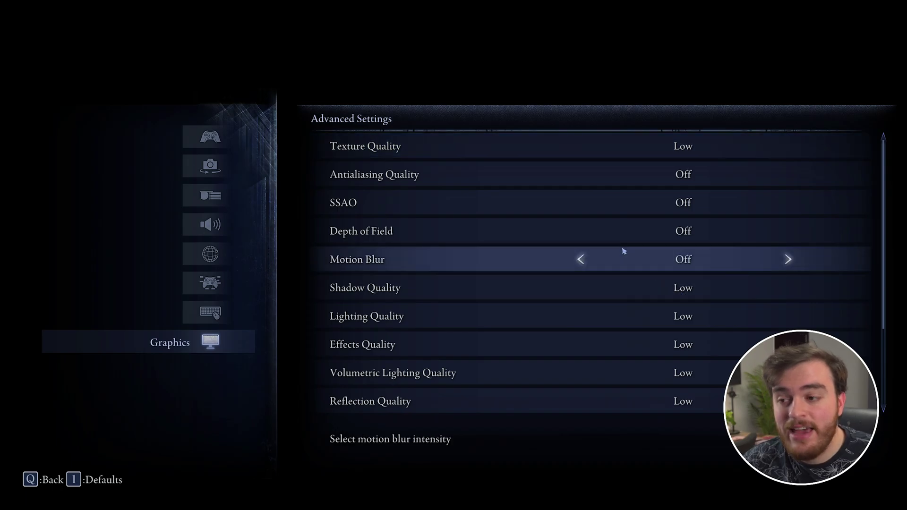
pyautogui.scroll(-4, 622, 253)
pyautogui.scroll(4, 644, 331)
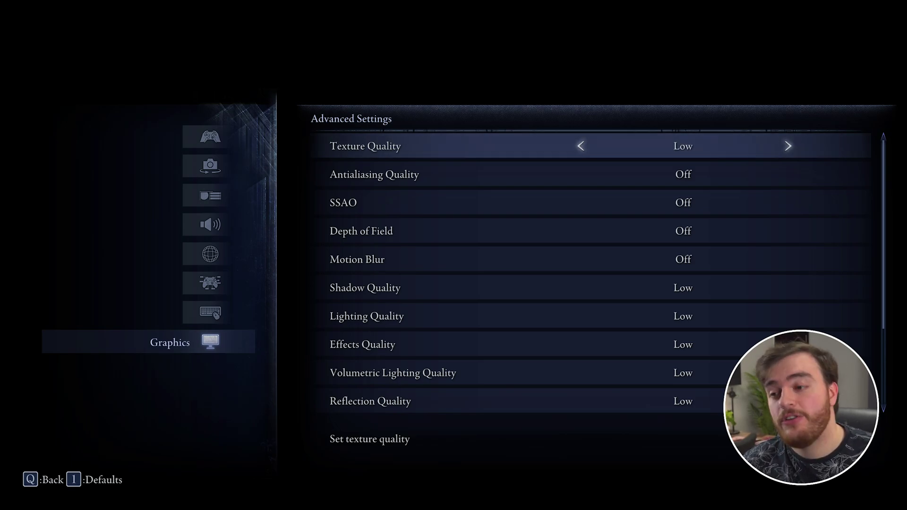
# - Step through the Texture Quality levels and set Texture Quality to Maximum
pyautogui.click(581, 150)
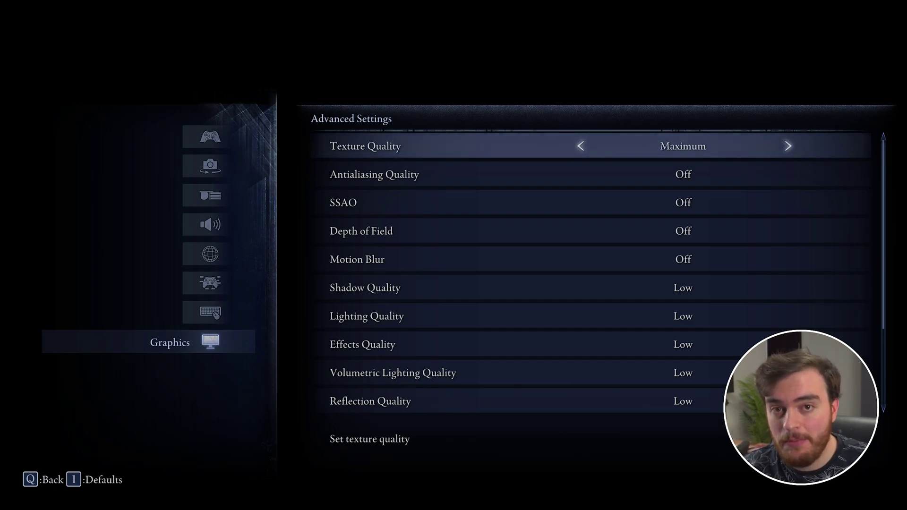
pyautogui.click(580, 146)
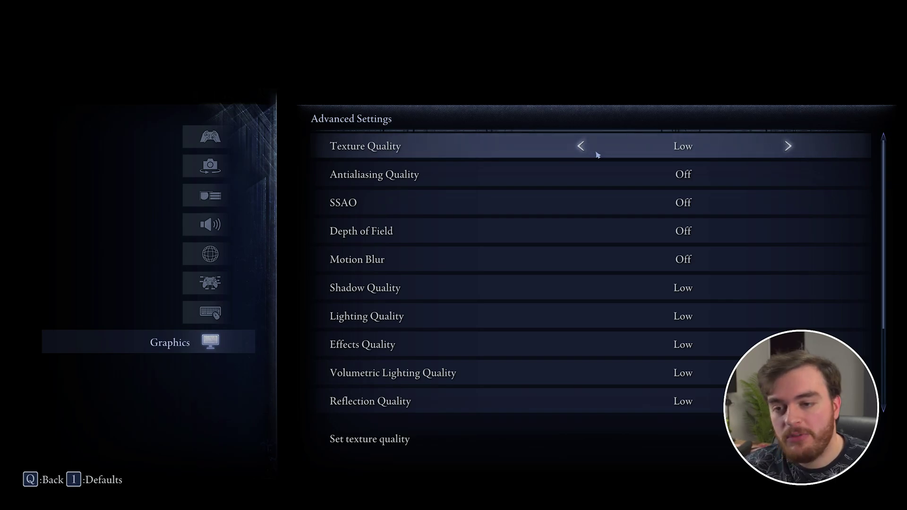
pyautogui.click(788, 146)
pyautogui.click(580, 146)
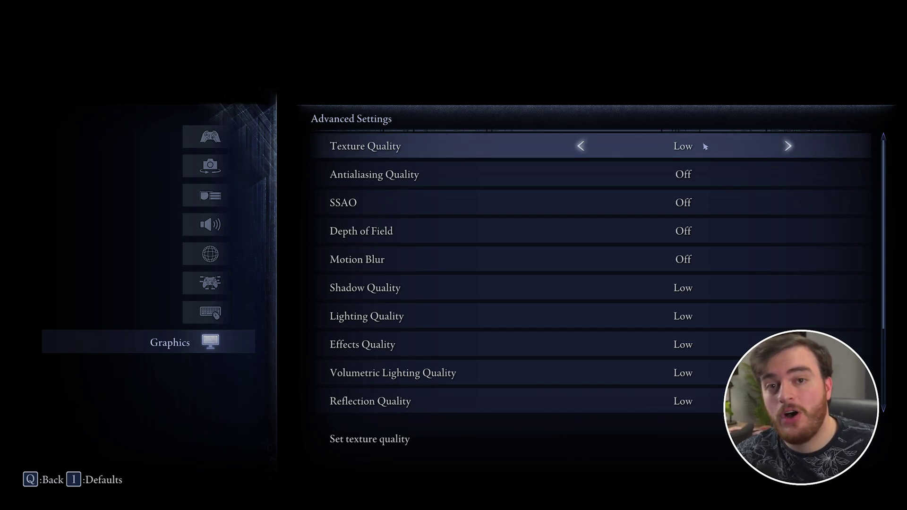
pyautogui.click(789, 146)
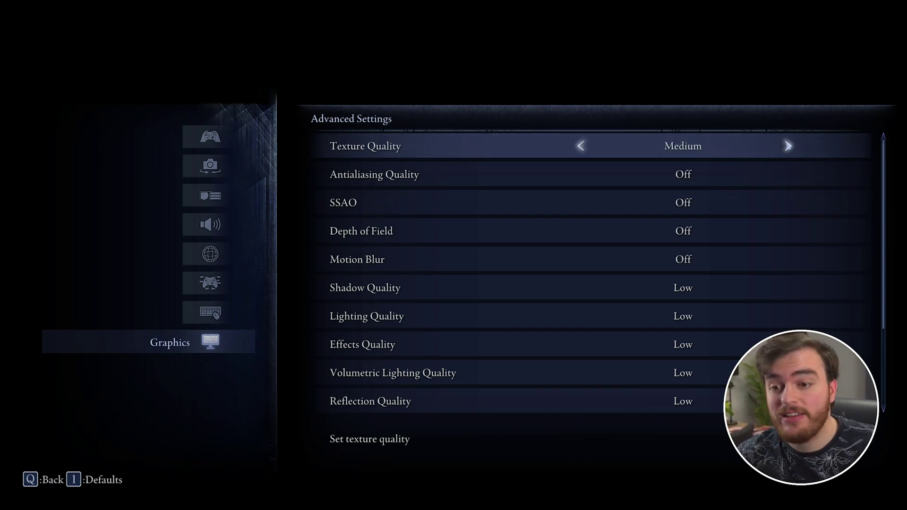
pyautogui.click(788, 147)
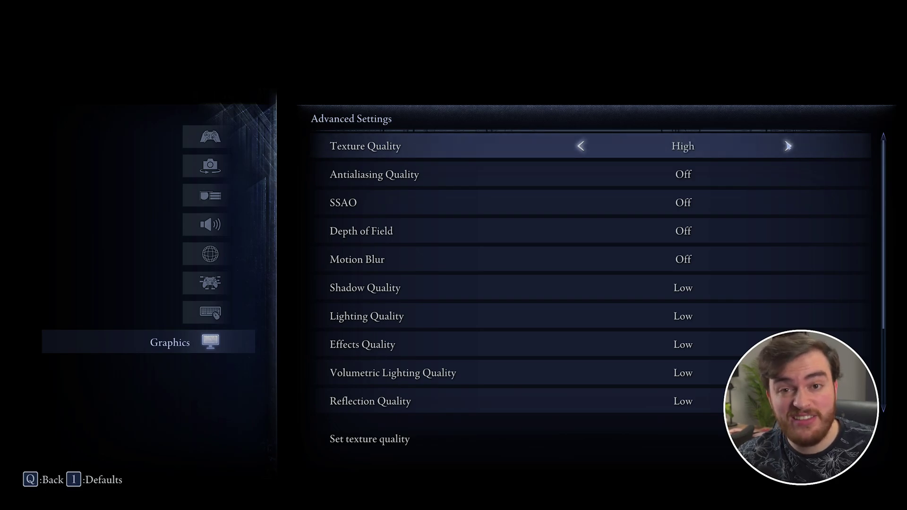
pyautogui.click(788, 146)
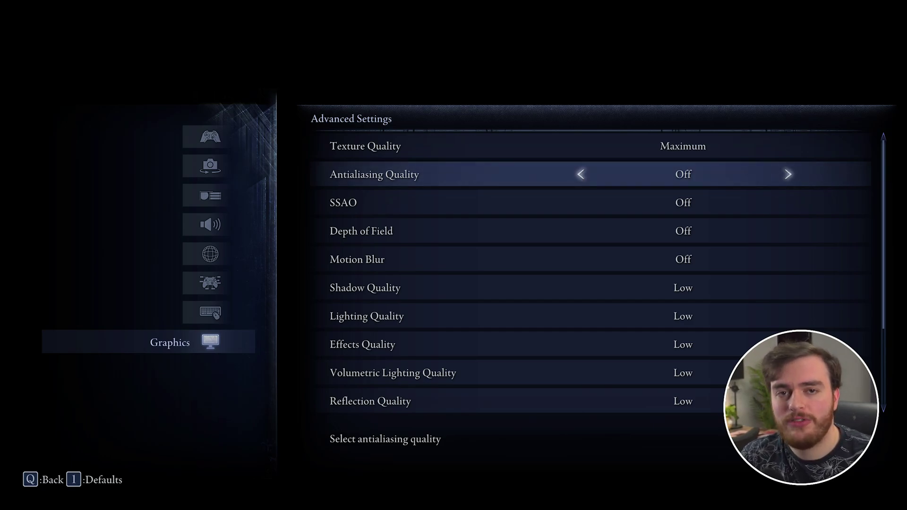
# - Try Antialiasing Quality at Low and High, and return it to Off
pyautogui.click(789, 174)
pyautogui.click(790, 175)
pyautogui.press('Left')
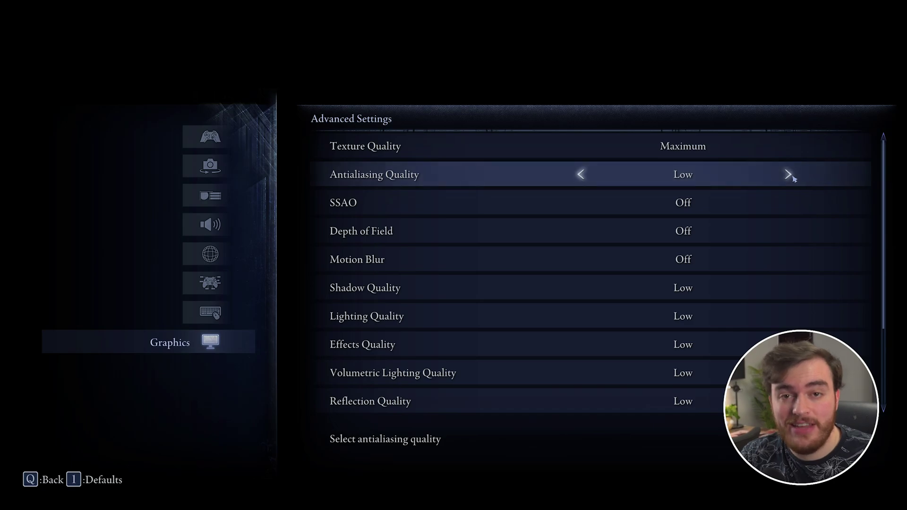
pyautogui.click(789, 175)
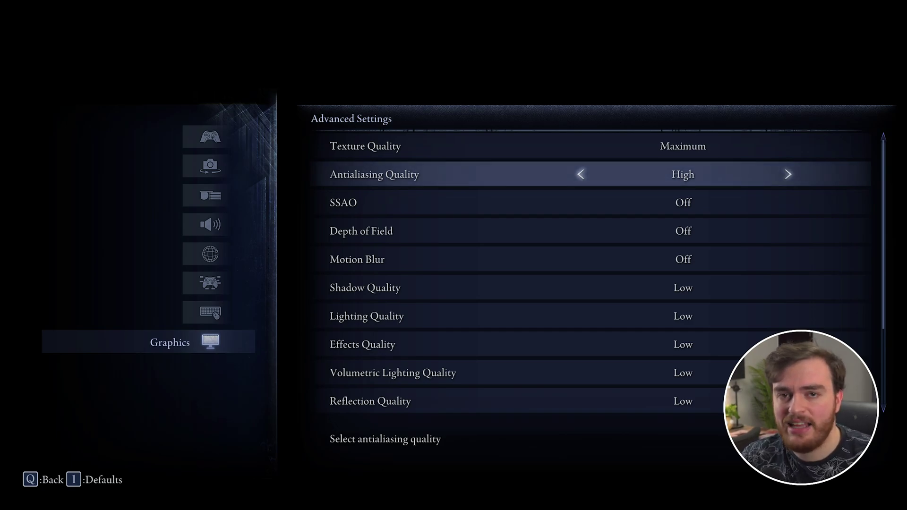
pyautogui.click(788, 174)
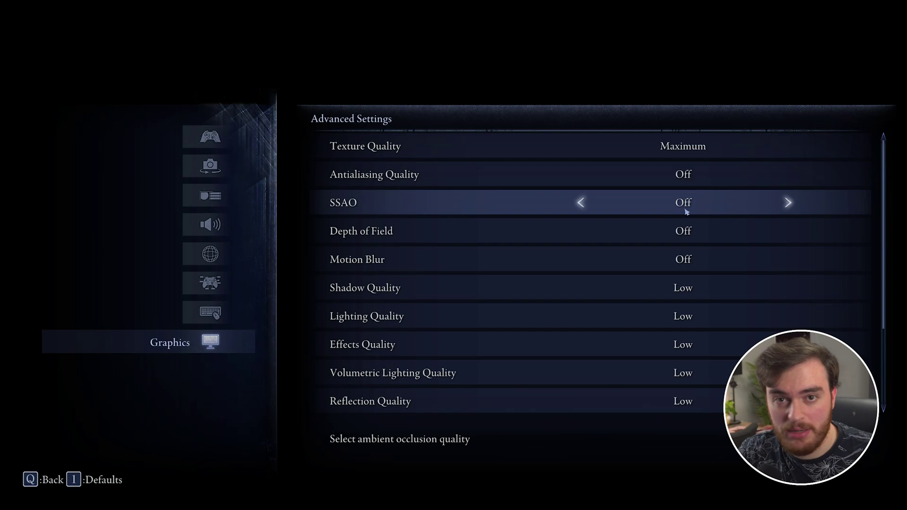
# - Set both SSAO and Depth of Field to High
pyautogui.click(580, 203)
pyautogui.click(580, 203)
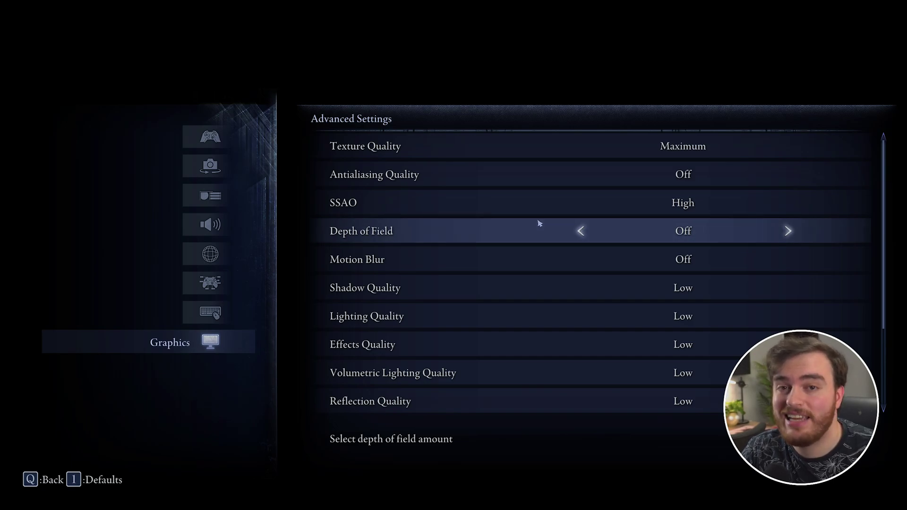
pyautogui.click(789, 231)
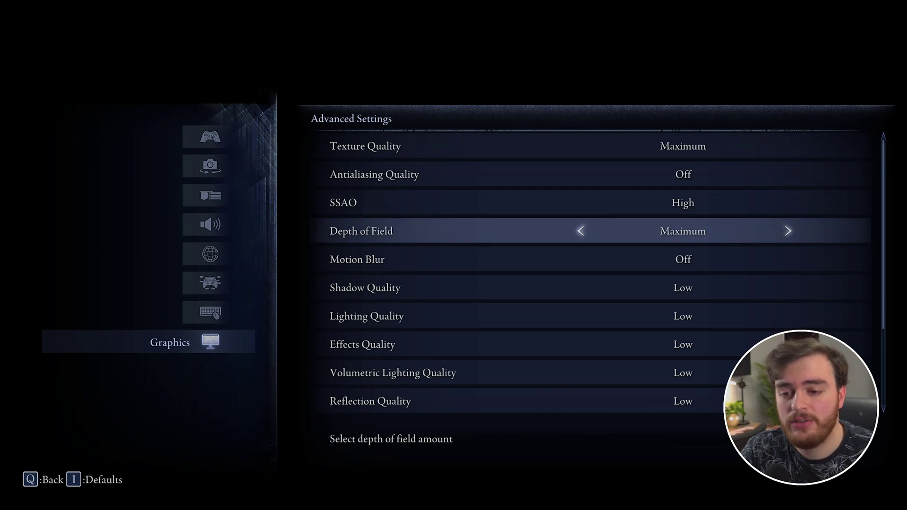
pyautogui.click(581, 233)
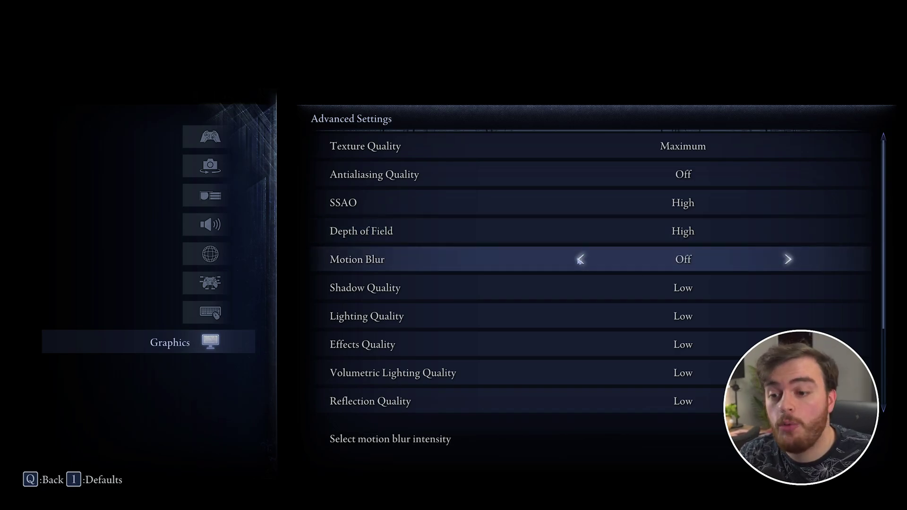
# - Try Motion Blur at several intensities including High, and return it to Off
pyautogui.click(788, 260)
pyautogui.click(787, 260)
pyautogui.click(788, 261)
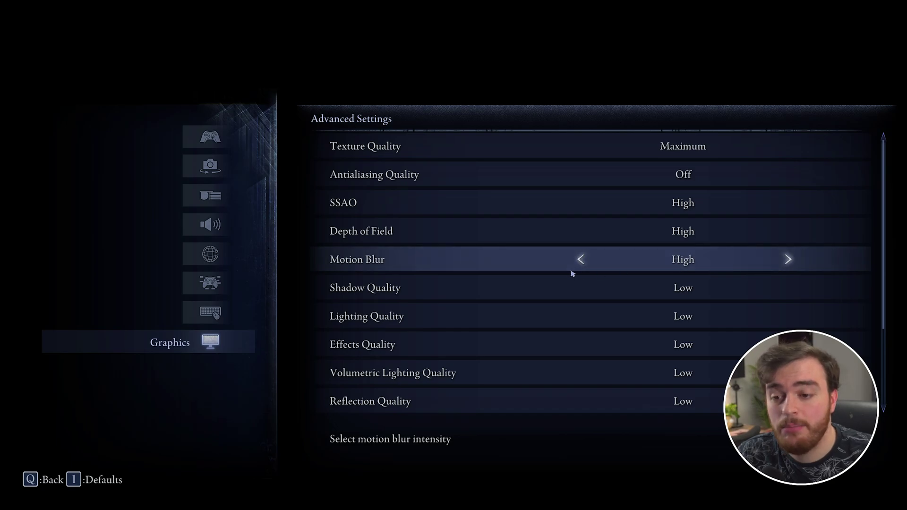
pyautogui.click(580, 260)
pyautogui.click(789, 261)
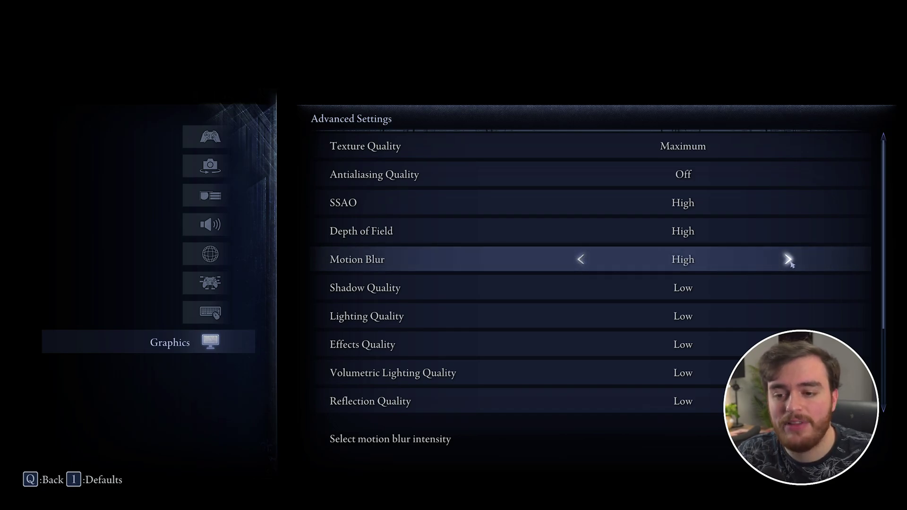
pyautogui.click(788, 261)
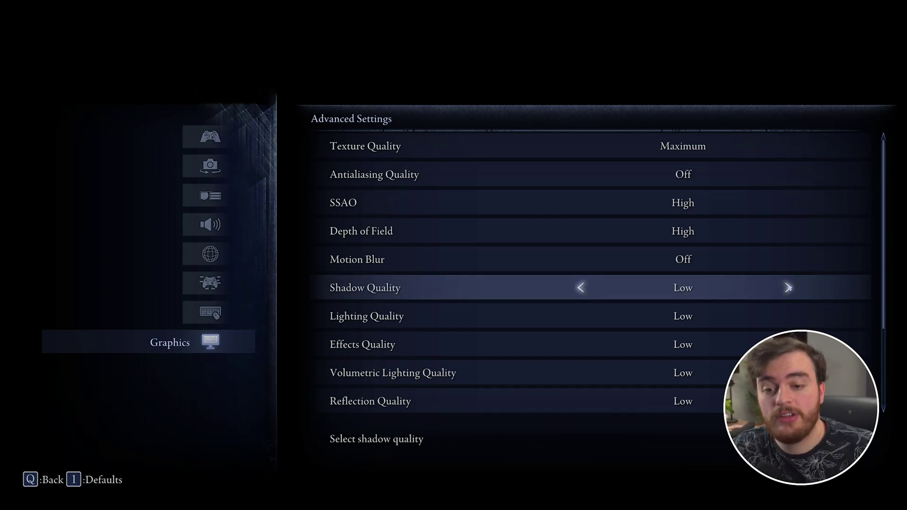
# - Step through the Shadow Quality levels up to Maximum, and set Shadow Quality to Medium
pyautogui.click(788, 288)
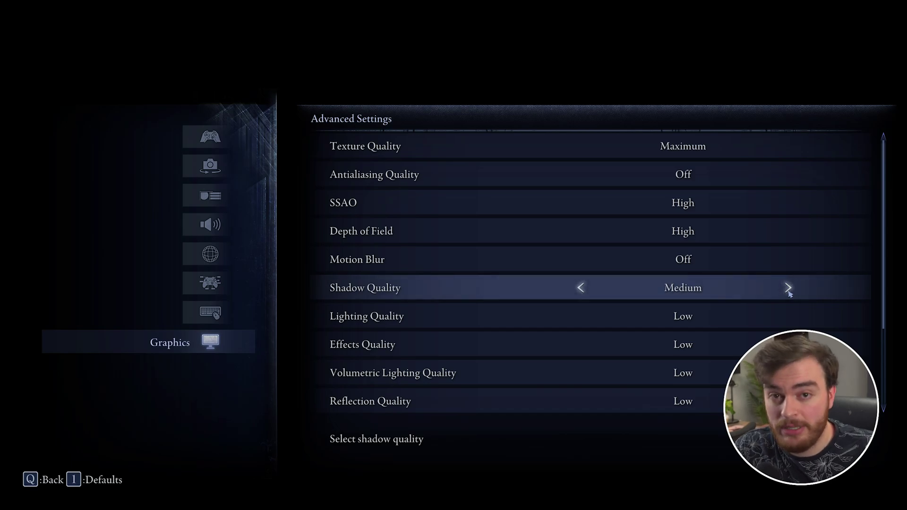
pyautogui.click(788, 287)
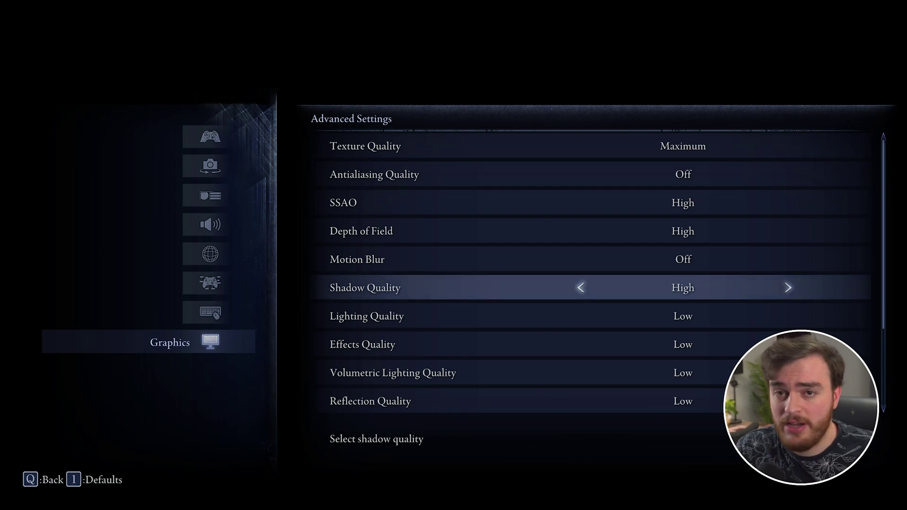
pyautogui.press('Right')
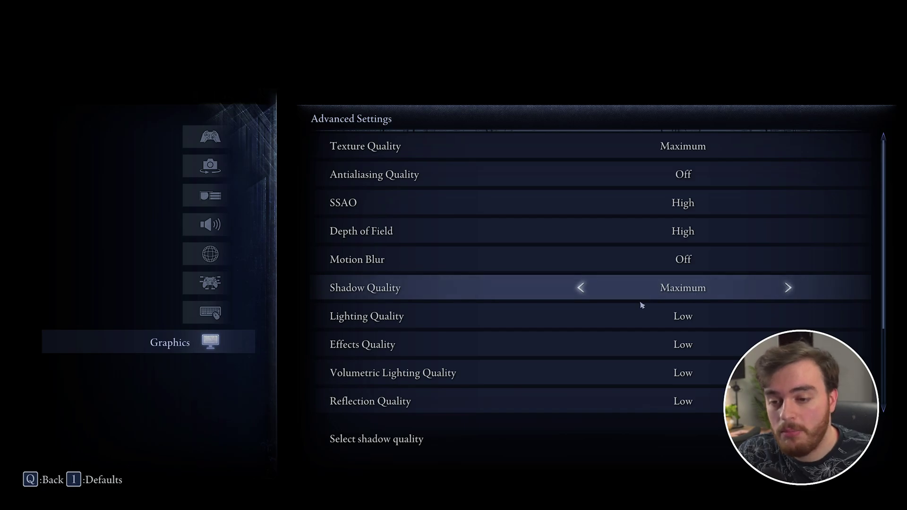
pyautogui.click(579, 289)
pyautogui.click(578, 288)
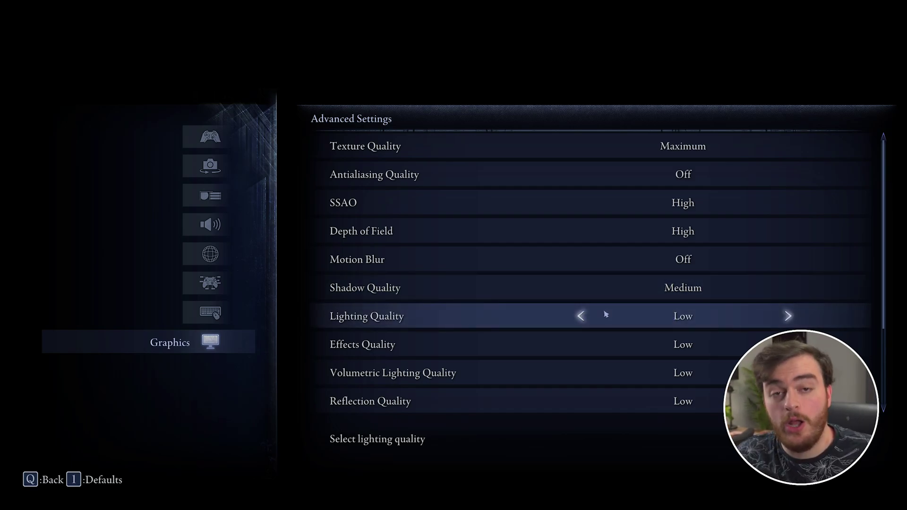
# - Try Lighting Quality at Maximum and Medium, and set it to High
pyautogui.click(788, 317)
pyautogui.click(788, 316)
pyautogui.click(788, 316)
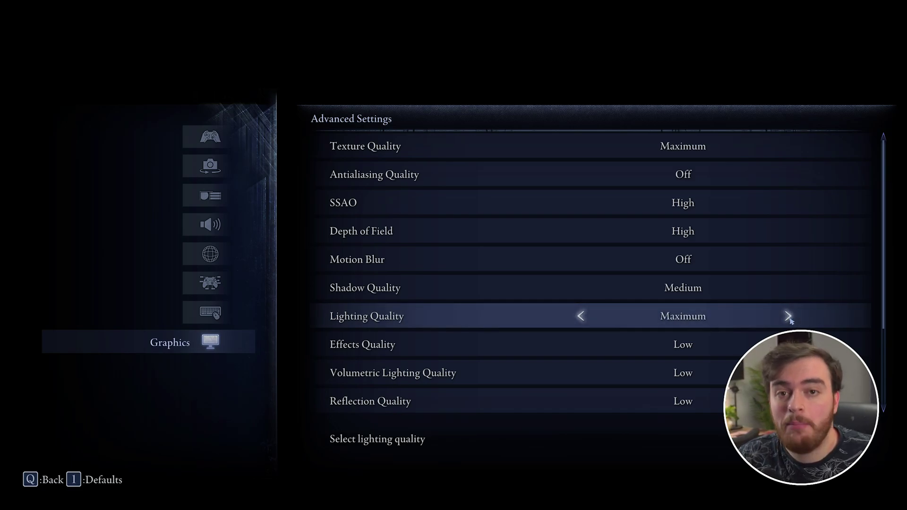
pyautogui.click(582, 319)
pyautogui.click(582, 319)
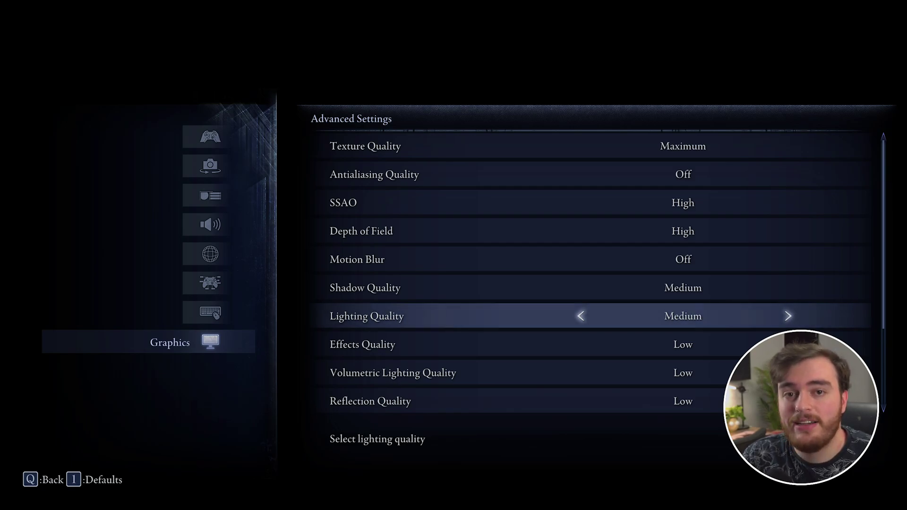
pyautogui.click(787, 316)
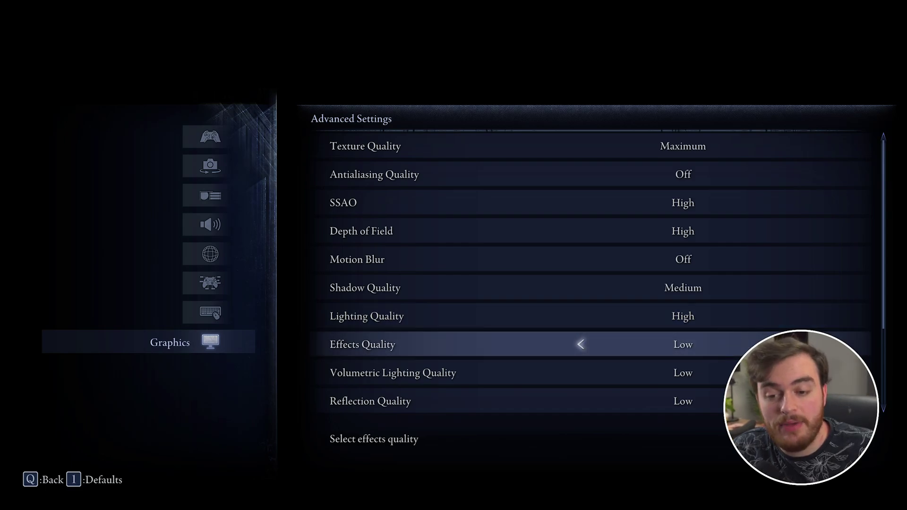
# - Set both Effects Quality and Volumetric Lighting Quality to Medium
pyautogui.click(787, 345)
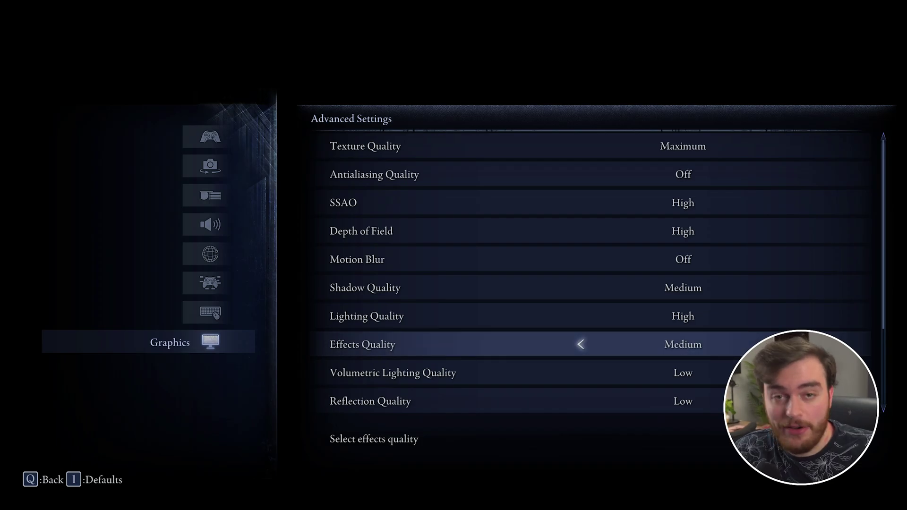
pyautogui.scroll(-4, 747, 308)
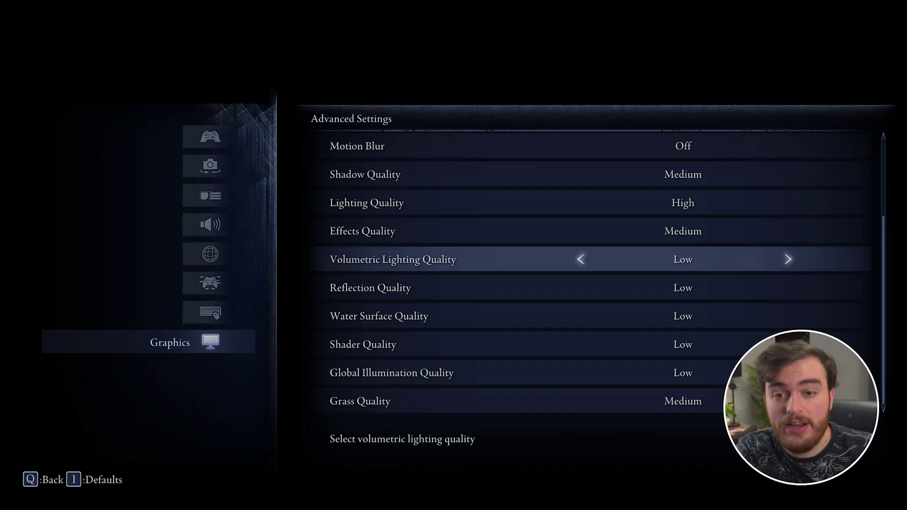
pyautogui.click(788, 260)
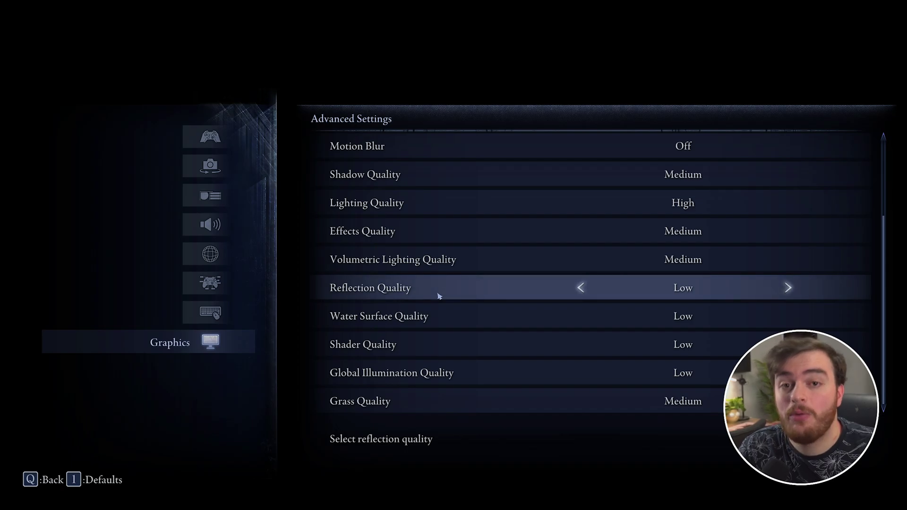
# - Set both Reflection Quality and Water Surface Quality to High
pyautogui.click(582, 287)
pyautogui.click(581, 288)
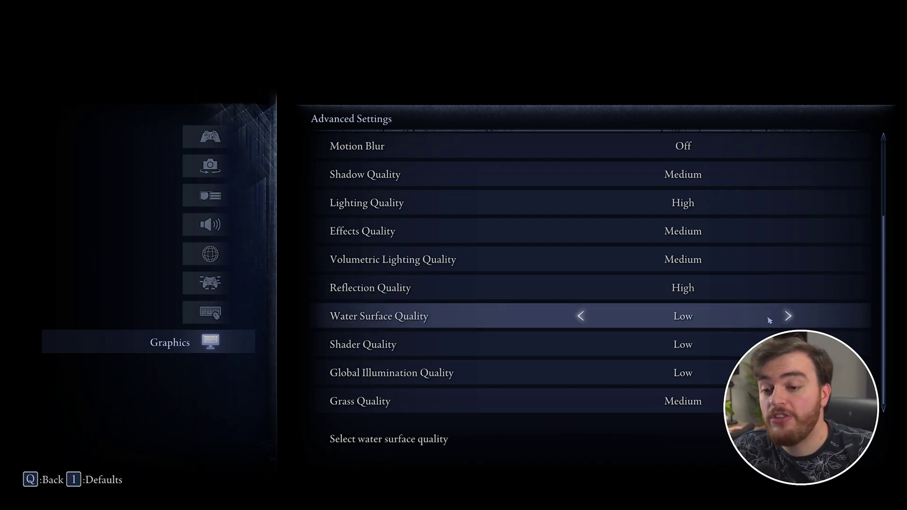
pyautogui.click(787, 316)
pyautogui.click(788, 317)
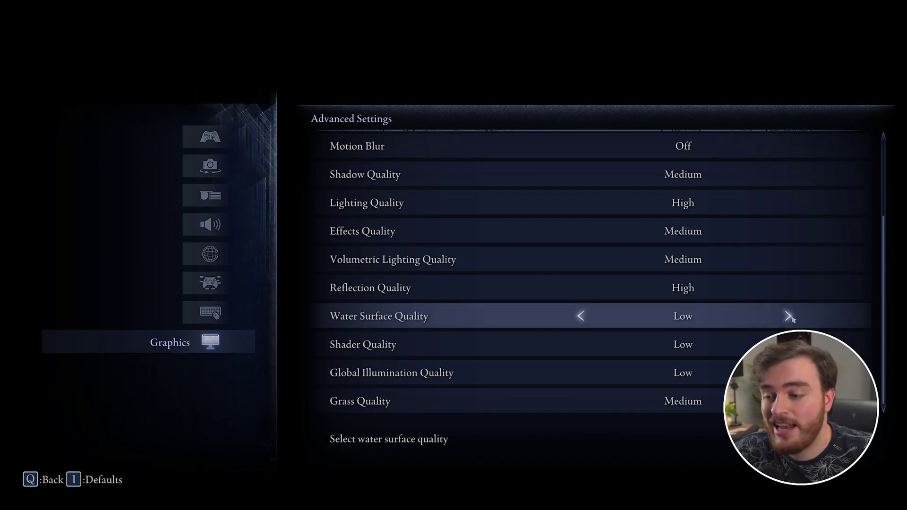
pyautogui.click(788, 317)
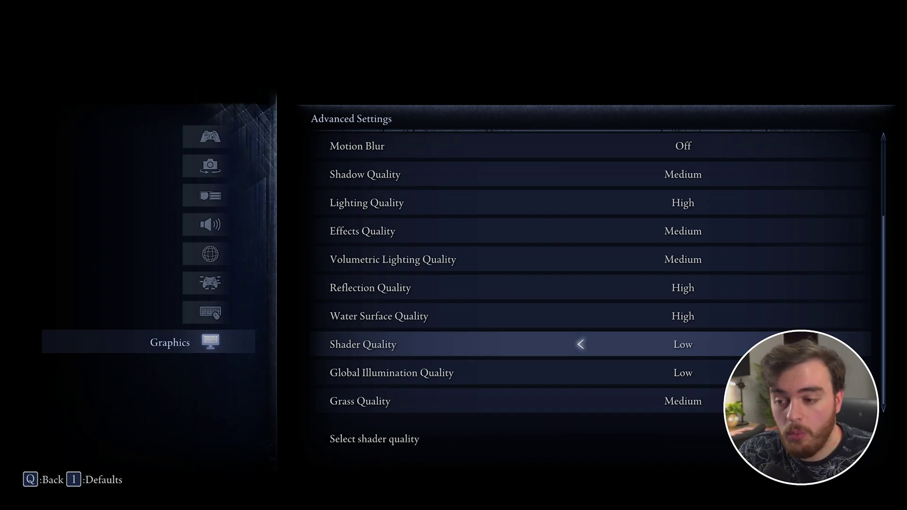
# - Try Shader Quality at High and Medium, and return it to Low
pyautogui.click(580, 345)
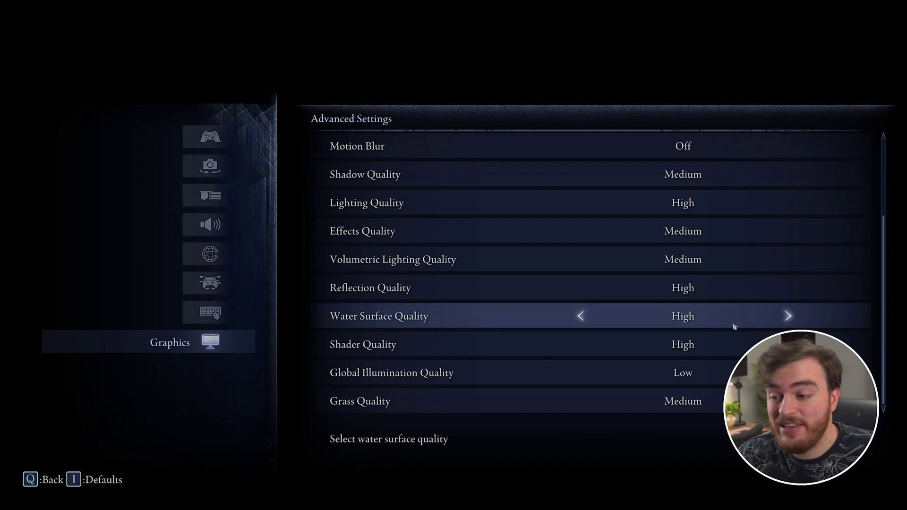
pyautogui.click(580, 344)
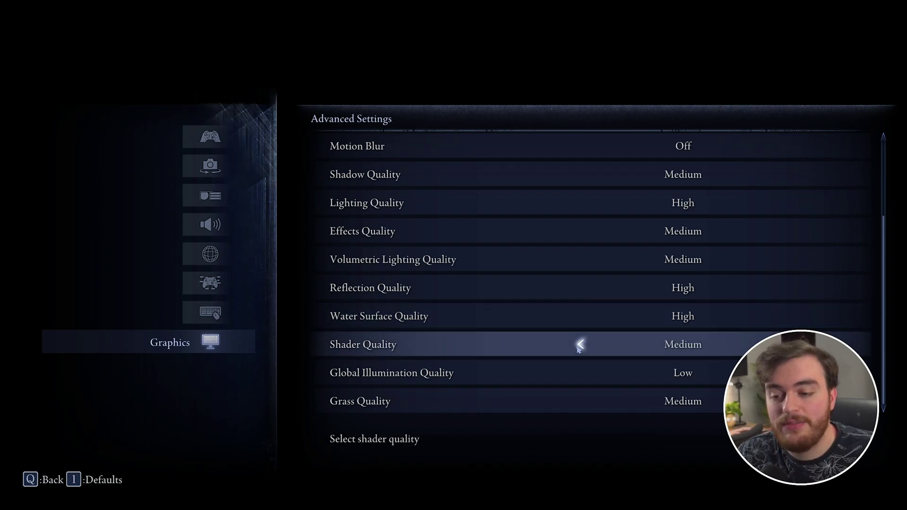
pyautogui.click(581, 345)
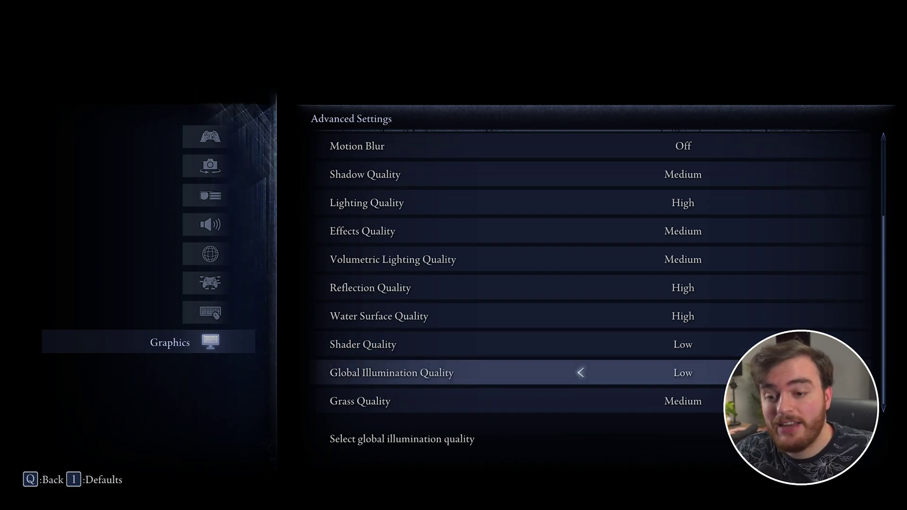
# - Set Global Illumination Quality to High, and leave the advanced settings after reviewing the whole list
pyautogui.press('Right')
pyautogui.press('Right')
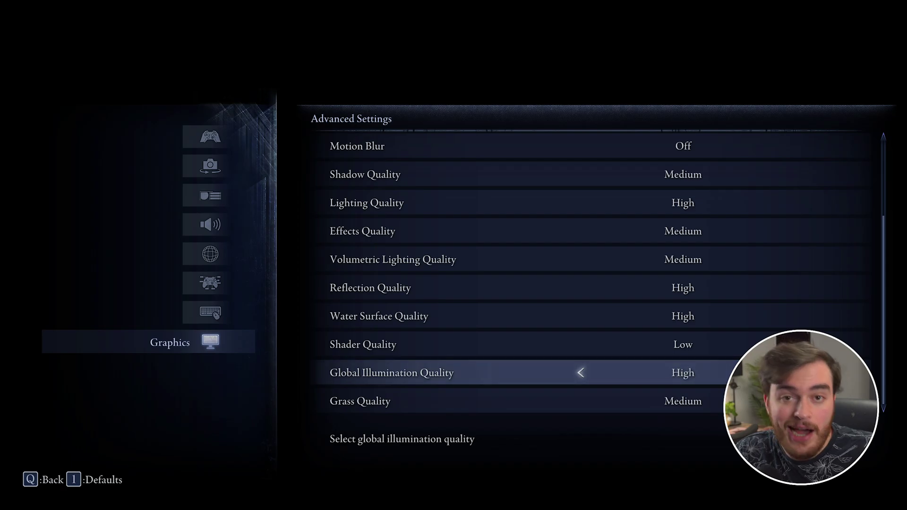
pyautogui.press('Down')
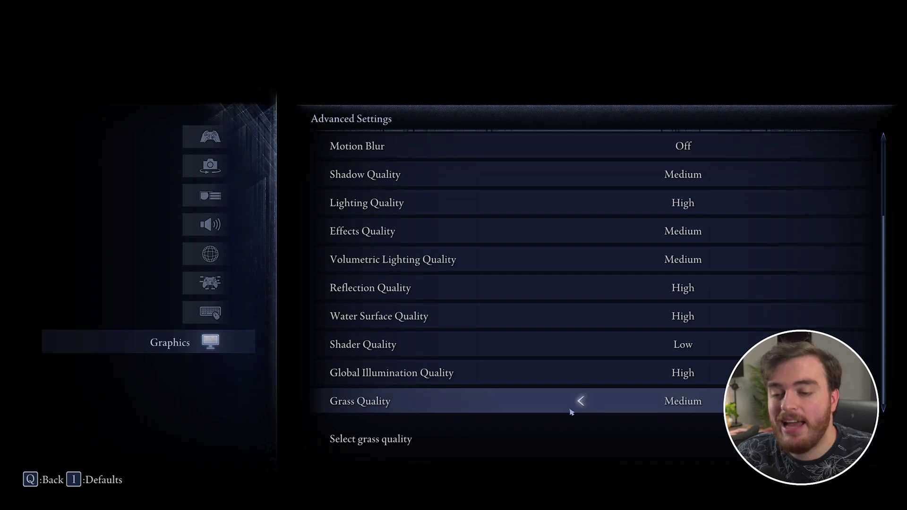
pyautogui.scroll(4, 593, 282)
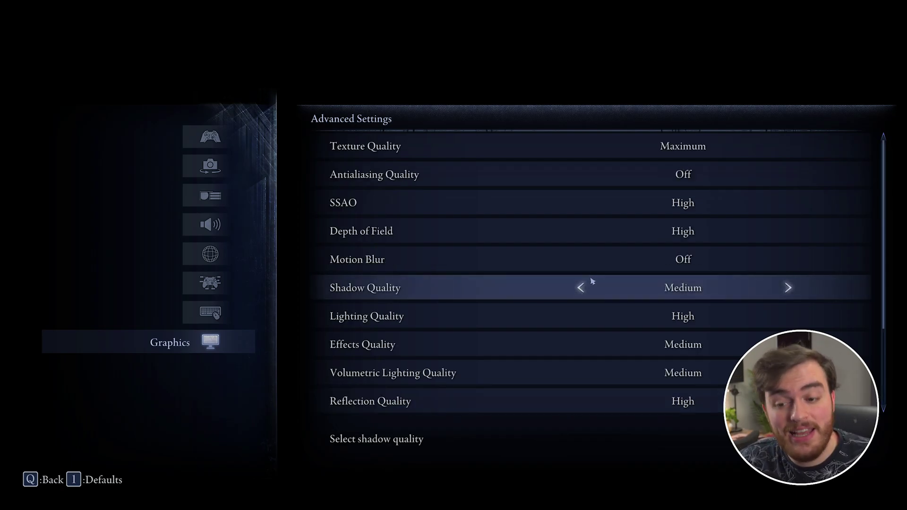
pyautogui.scroll(-4, 592, 282)
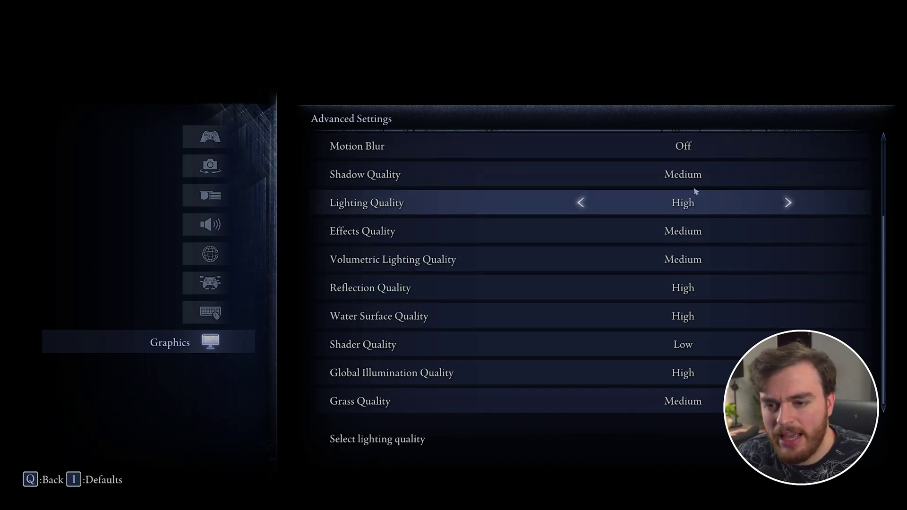
pyautogui.scroll(4, 681, 283)
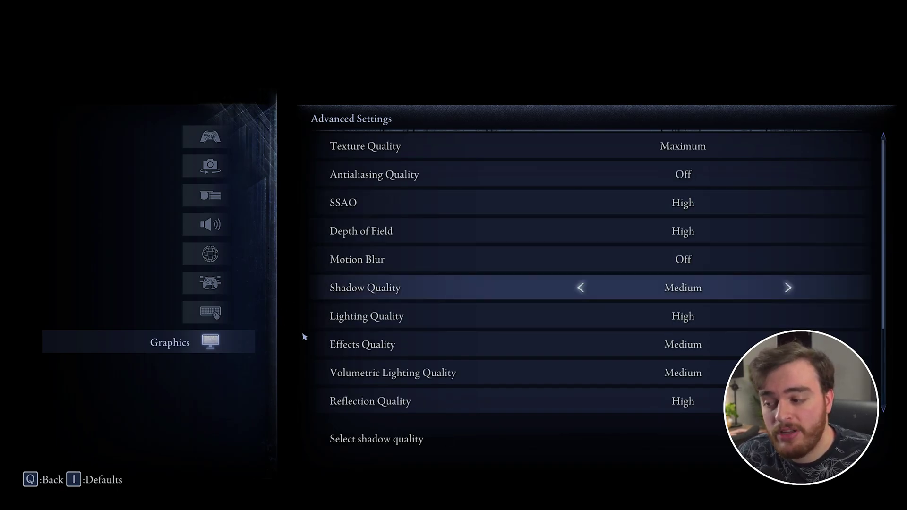
pyautogui.press('q')
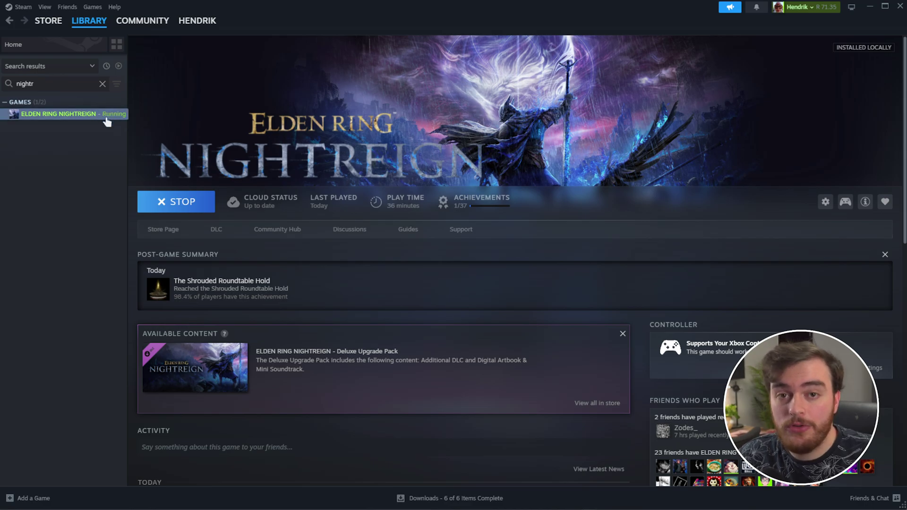
# - In Steam, enter -dx11 as the launch option in Elden Ring Nightreign's properties, and close the properties
pyautogui.rightClick(91, 116)
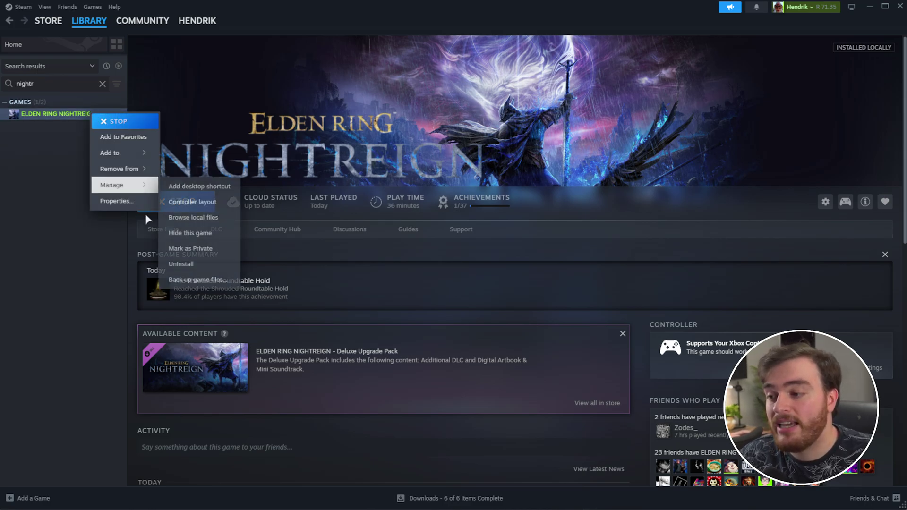
pyautogui.click(125, 200)
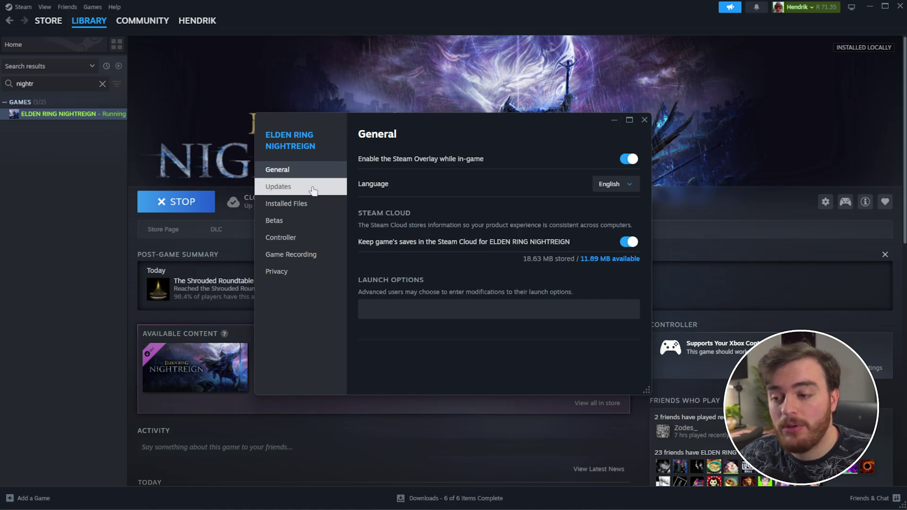
pyautogui.click(411, 312)
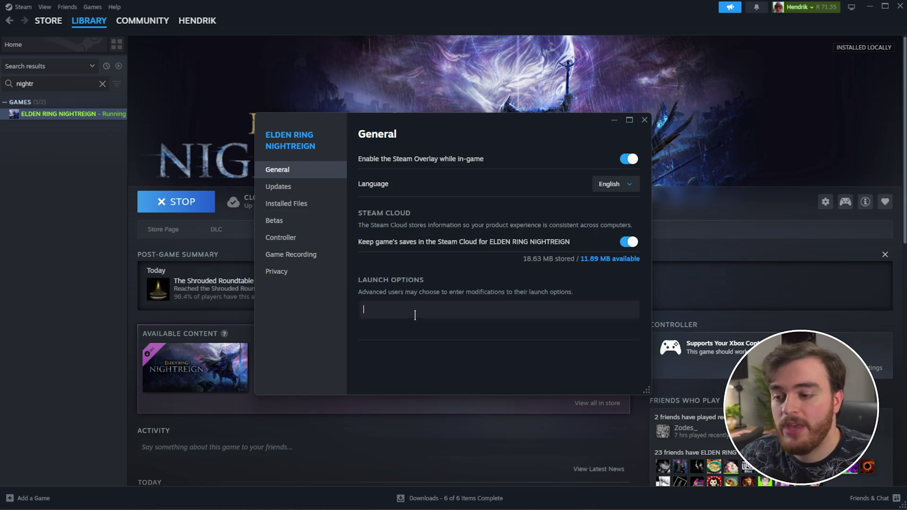
pyautogui.write('-dx11')
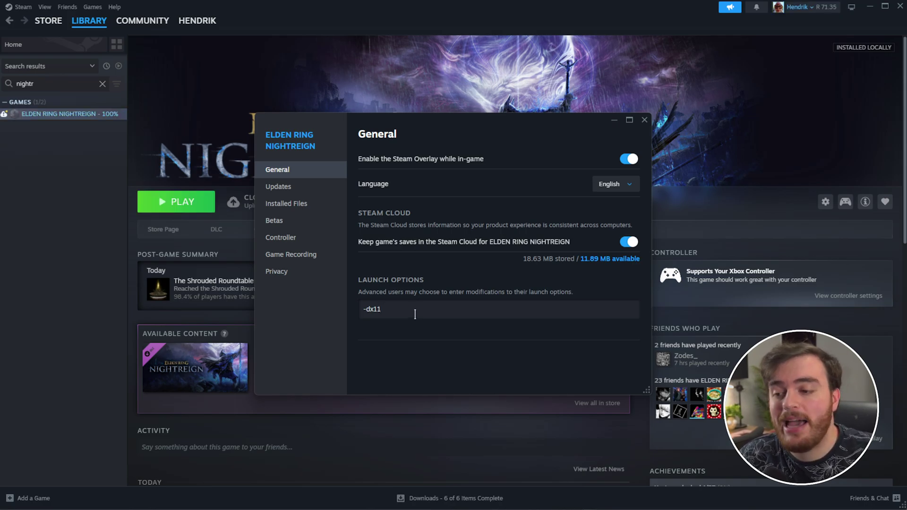
pyautogui.moveTo(415, 314); pyautogui.dragTo(316, 338)
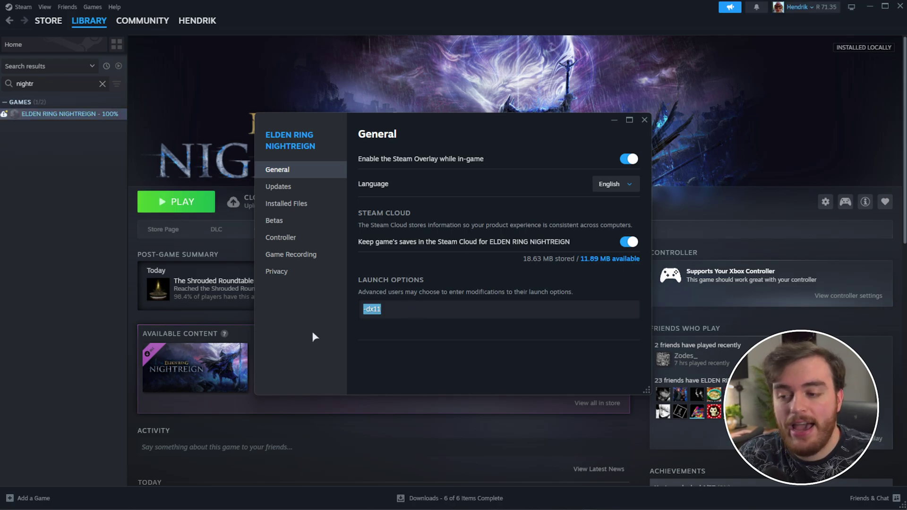
pyautogui.click(644, 120)
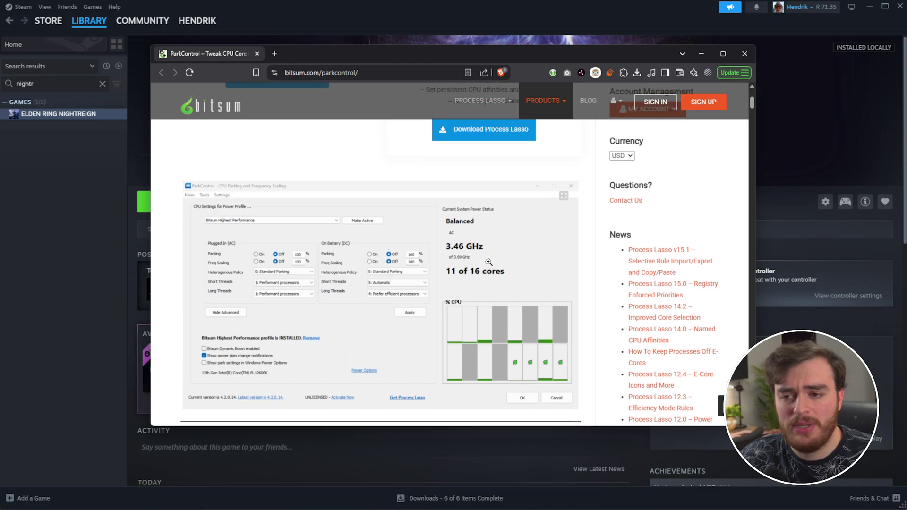
# - Download ParkControl from the Bitsum page in the browser, and install it after accepting the license agreement
pyautogui.scroll(4, 610, 326)
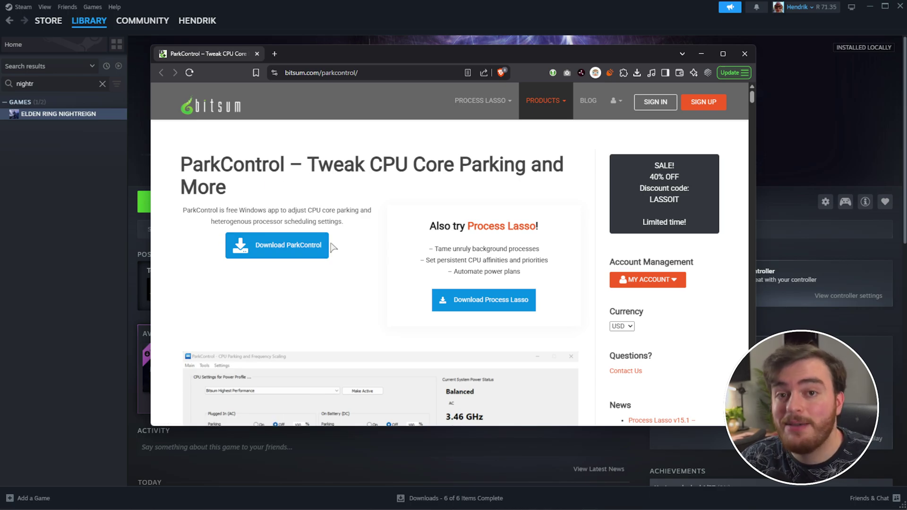
pyautogui.click(308, 253)
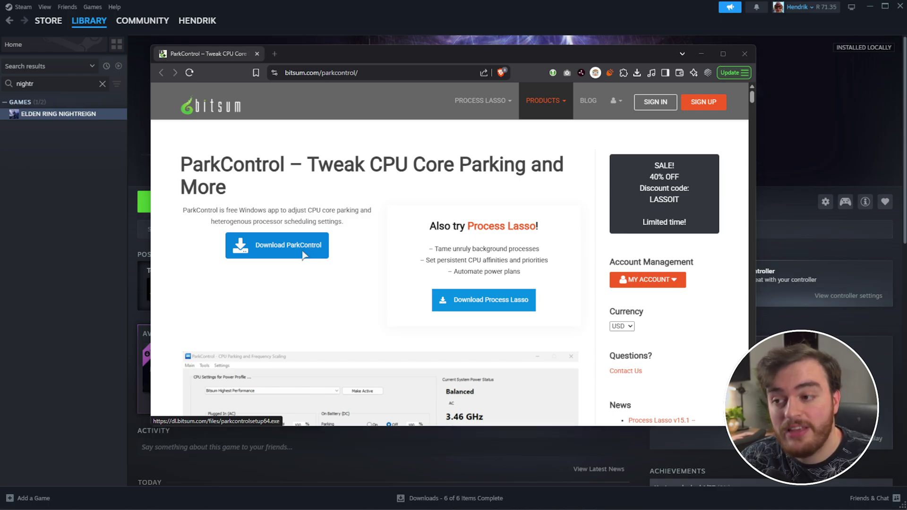
pyautogui.click(456, 282)
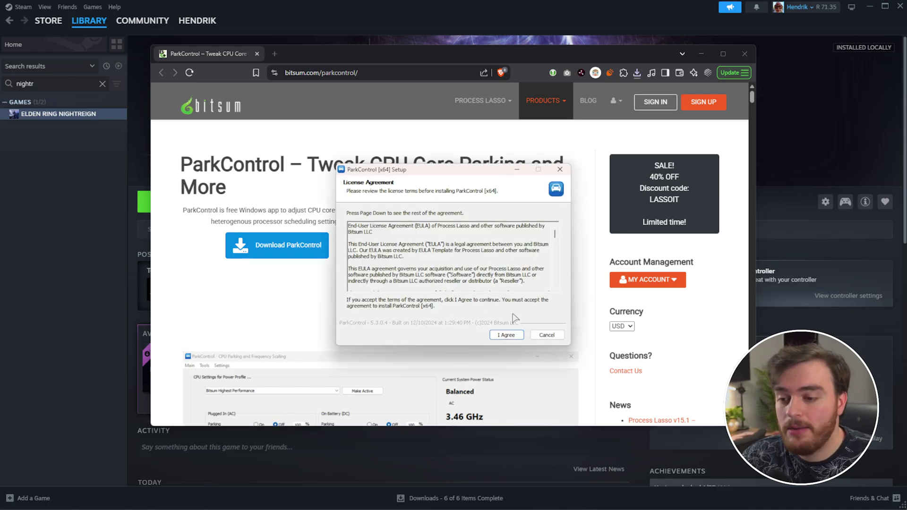
pyautogui.click(510, 336)
pyautogui.click(506, 335)
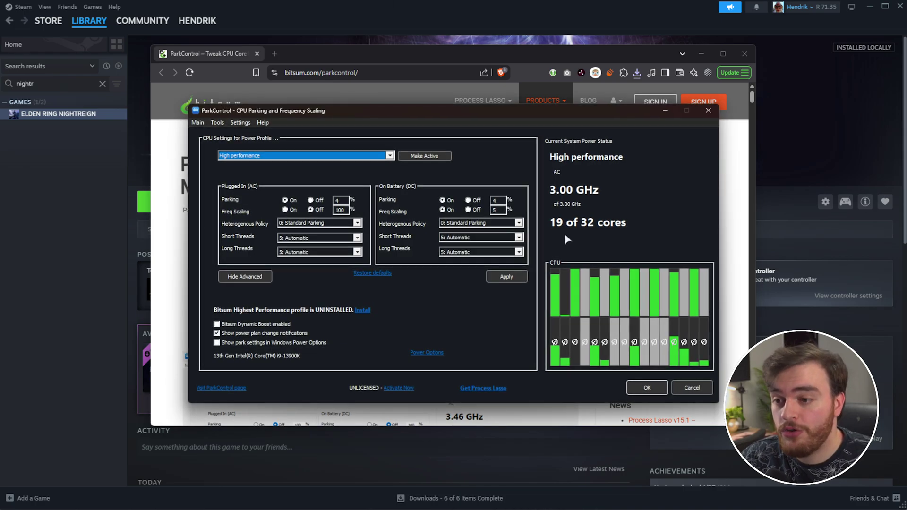
# - Close the browser, check the available power profiles in ParkControl, and install the Bitsum Highest Performance profile
pyautogui.click(732, 86)
pyautogui.click(745, 53)
pyautogui.click(348, 156)
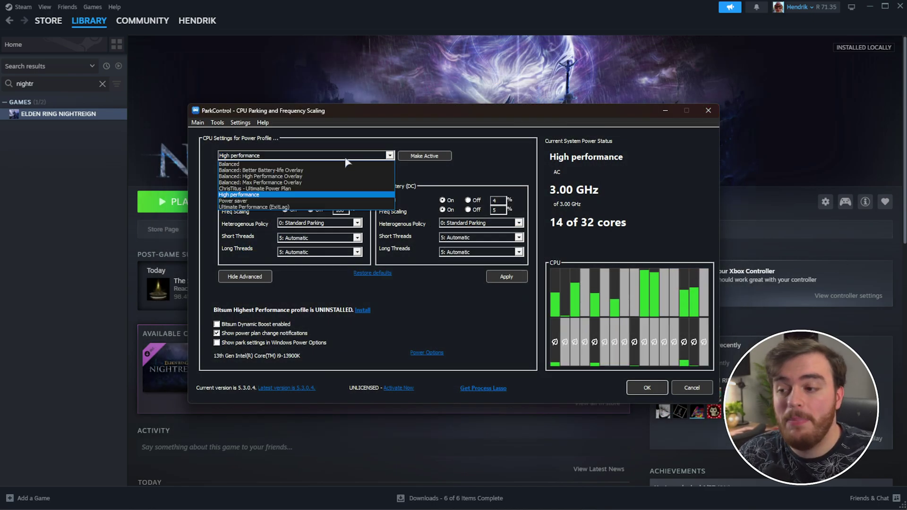
pyautogui.click(348, 155)
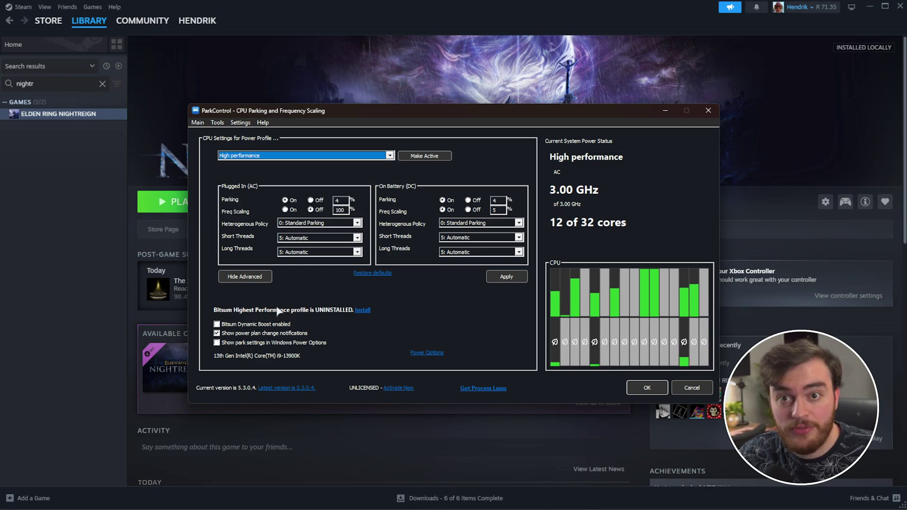
pyautogui.click(363, 310)
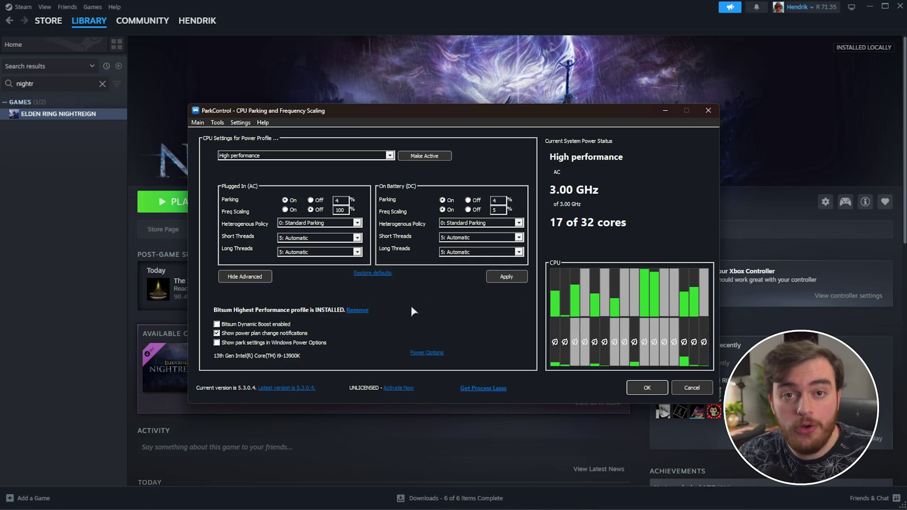
# - Select the Bitsum Highest Performance power profile and make it the active one
pyautogui.click(389, 156)
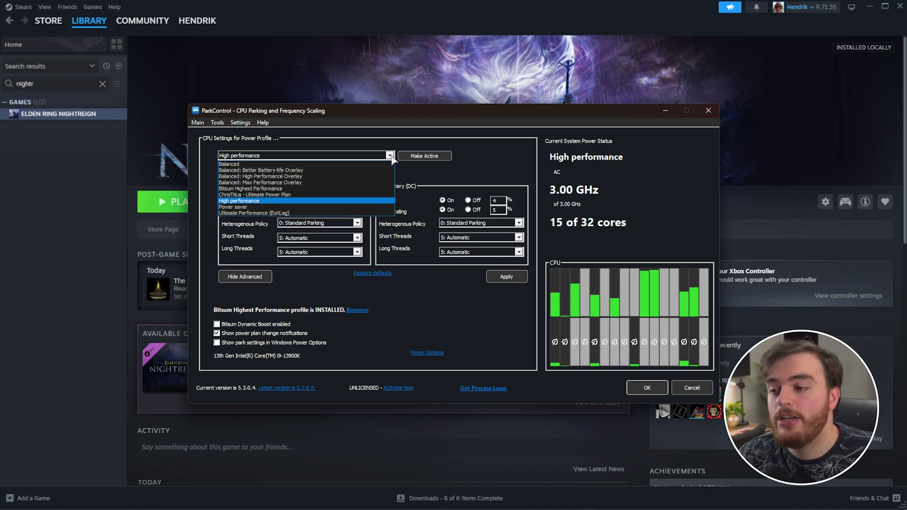
pyautogui.click(252, 189)
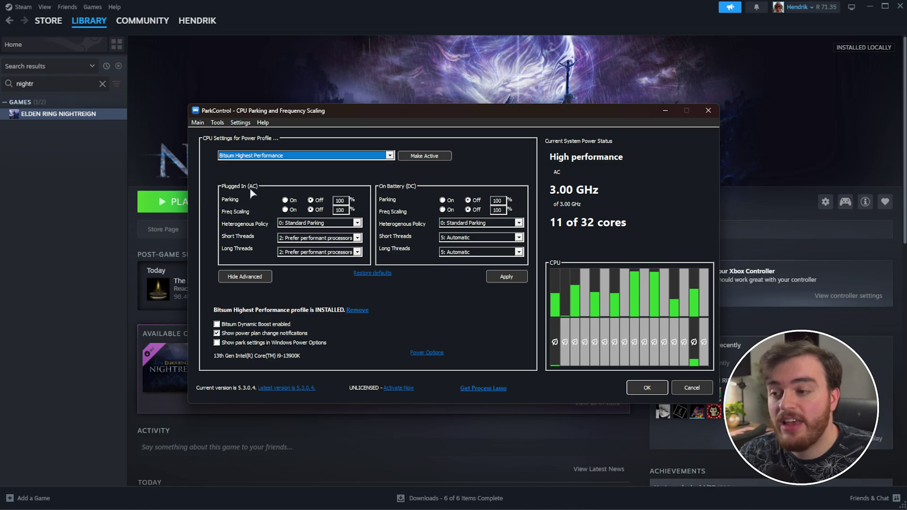
pyautogui.click(432, 156)
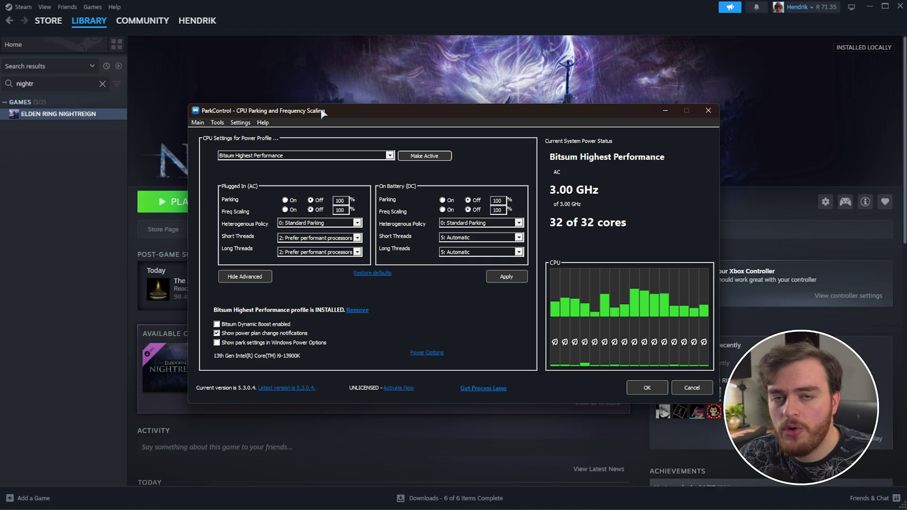
# - Check ParkControl's Start at Login setting and the Bitsum Dynamic Boost option, and accept the settings to close the window
pyautogui.click(240, 123)
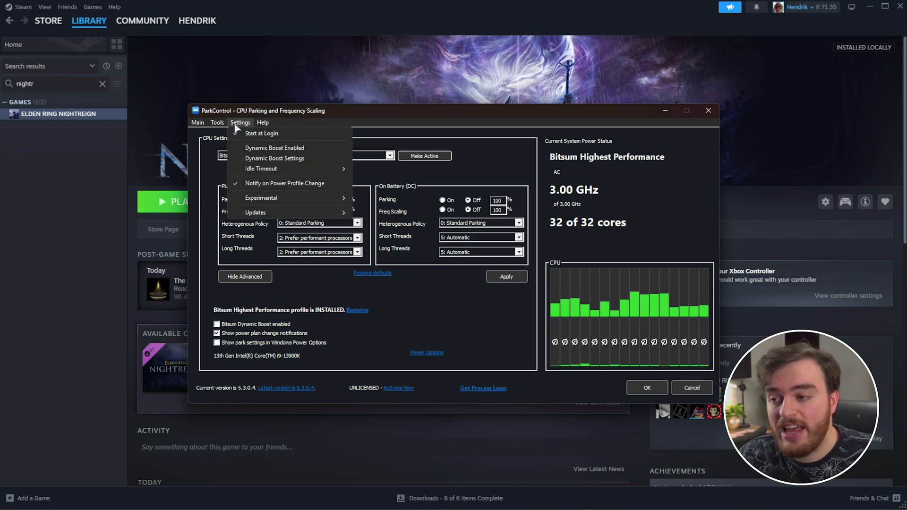
pyautogui.click(282, 130)
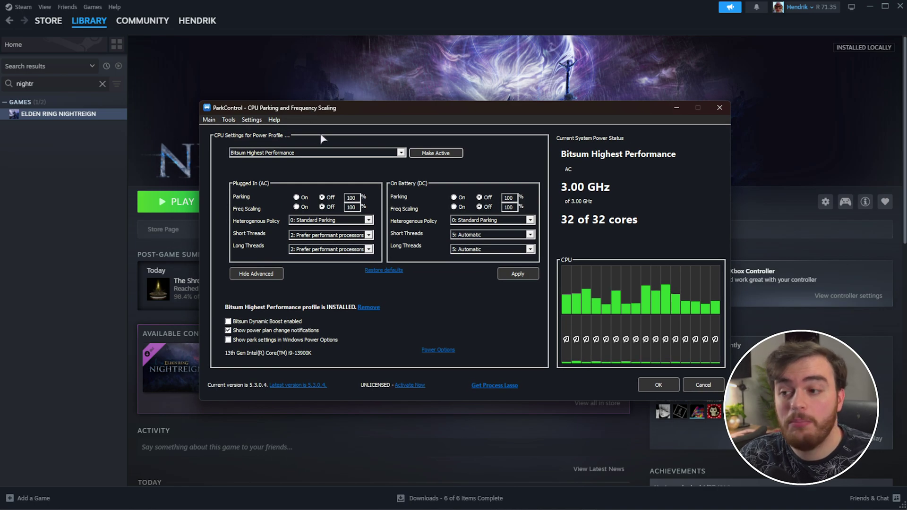
pyautogui.moveTo(392, 108); pyautogui.dragTo(388, 109)
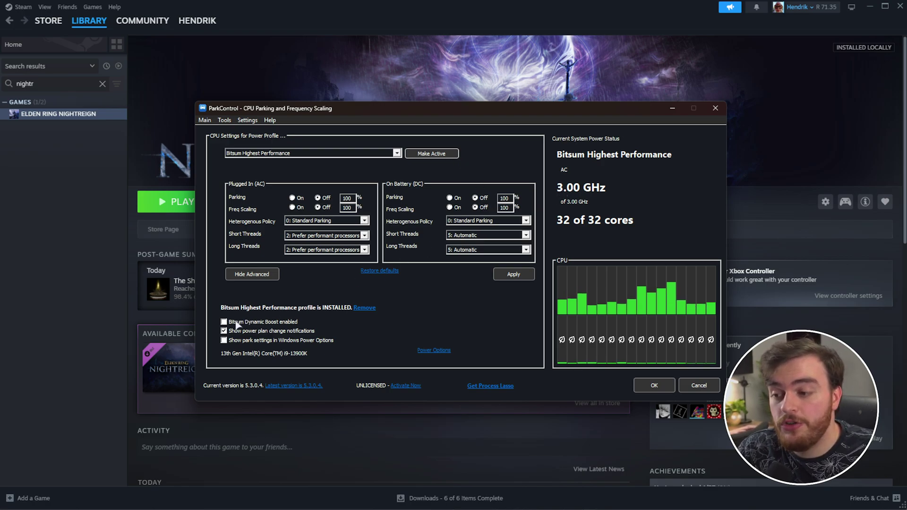
pyautogui.moveTo(267, 323)
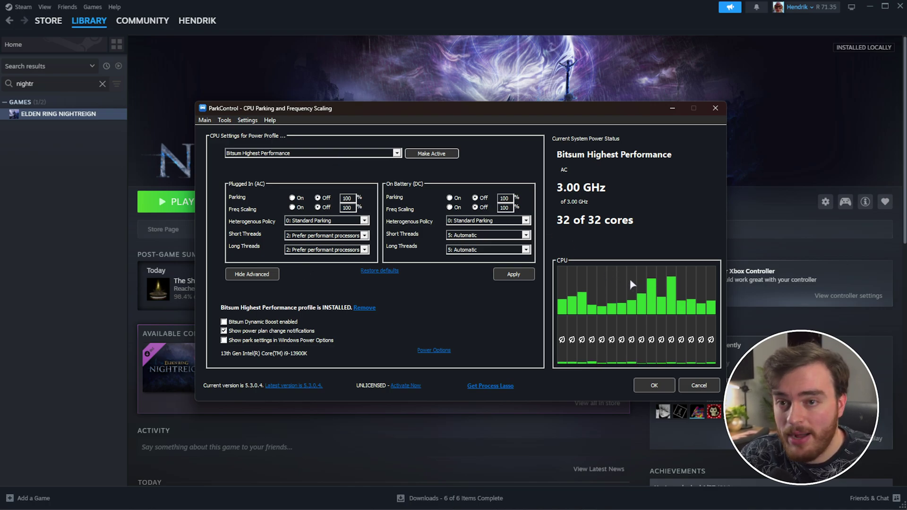
pyautogui.click(646, 385)
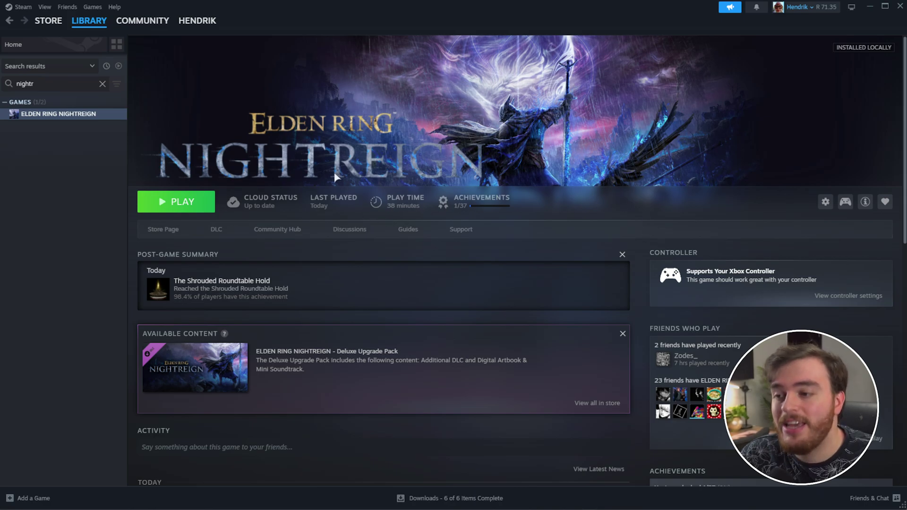